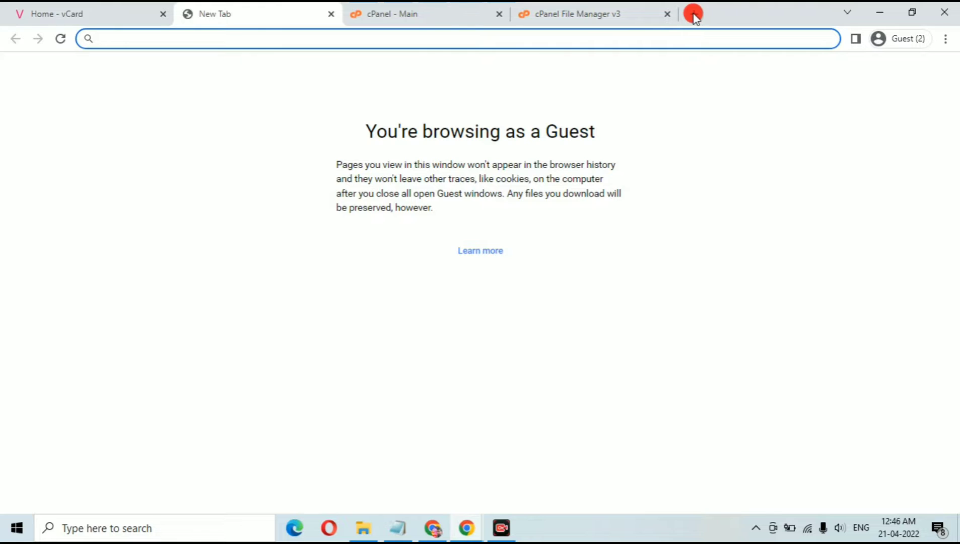
Add a new tab ahead of cPanel, then sign into vCard's user Dashboard showing the Large plan.
click(694, 14)
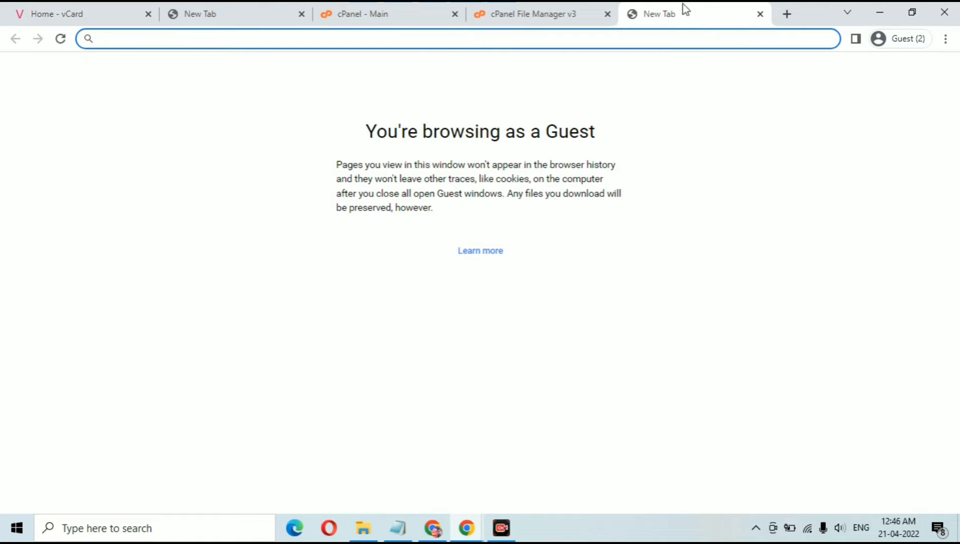
drag(685, 9, 320, 8)
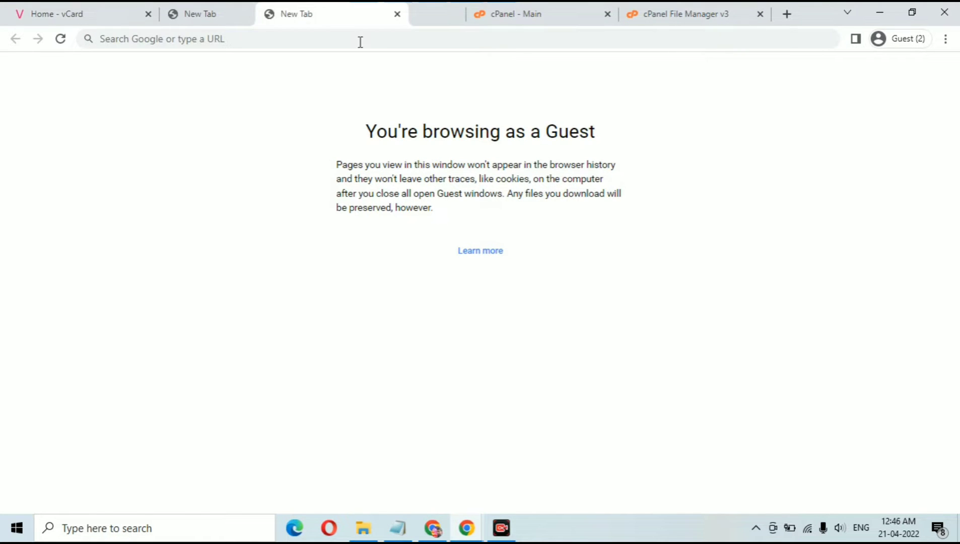
key(ctrl+1)
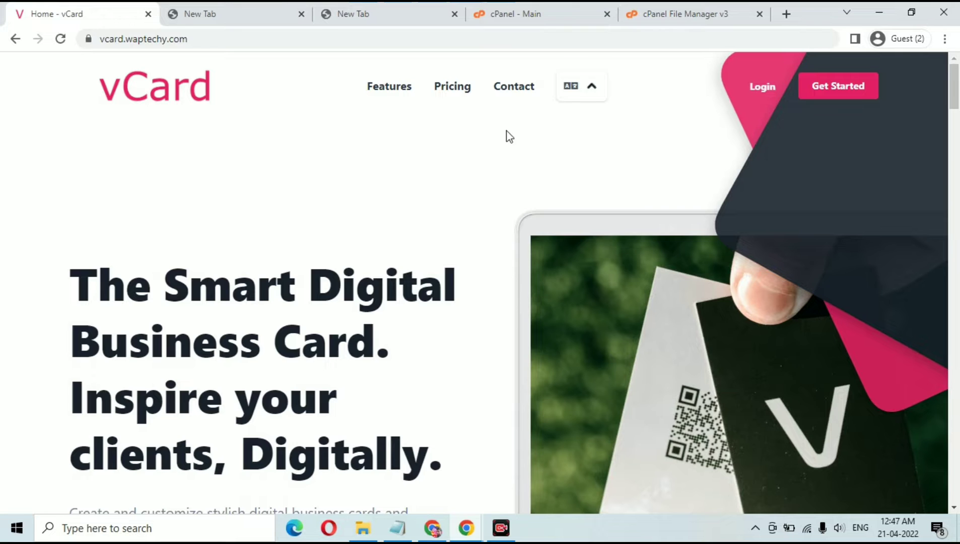
click(510, 136)
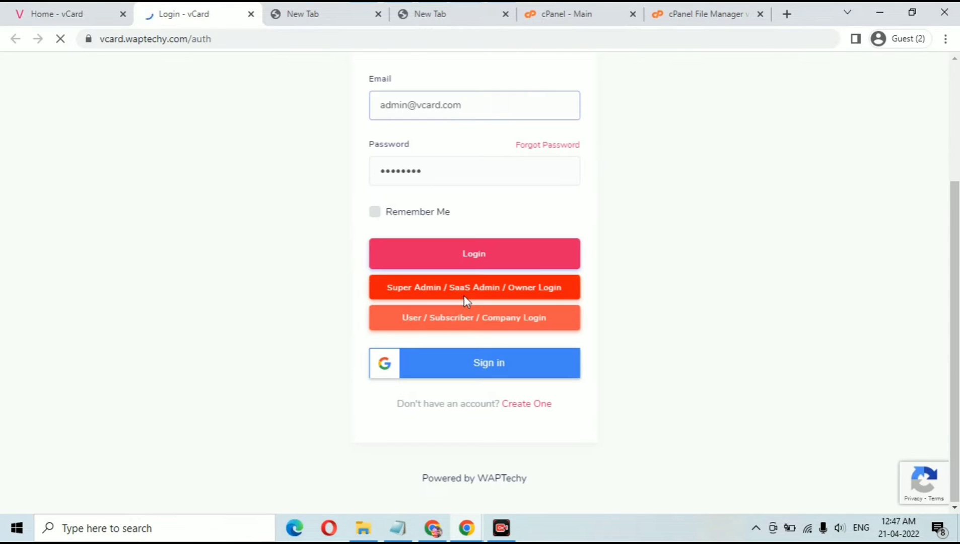
scroll(466, 302, up, 3)
scroll(466, 302, down, 3)
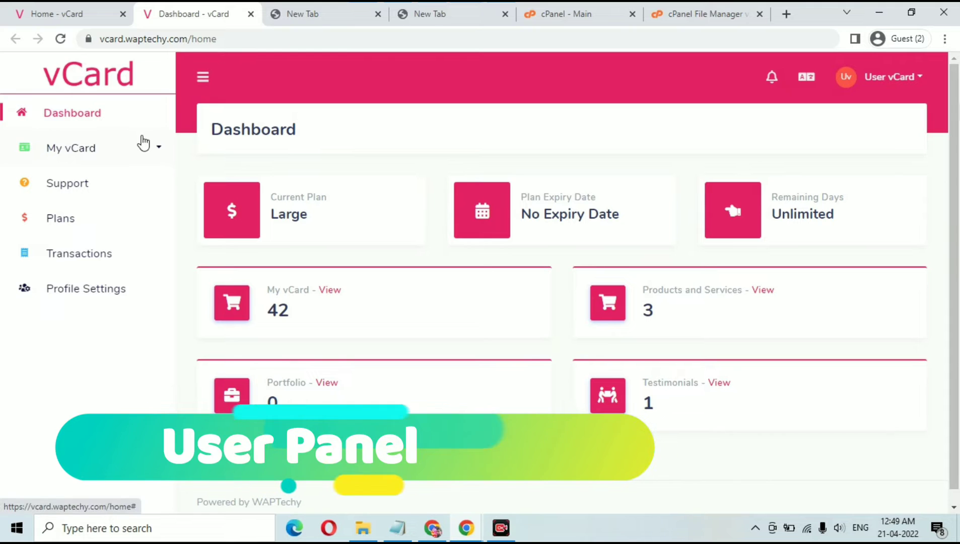
Open All vCards under My vCard to list the account's 42 cards.
click(153, 149)
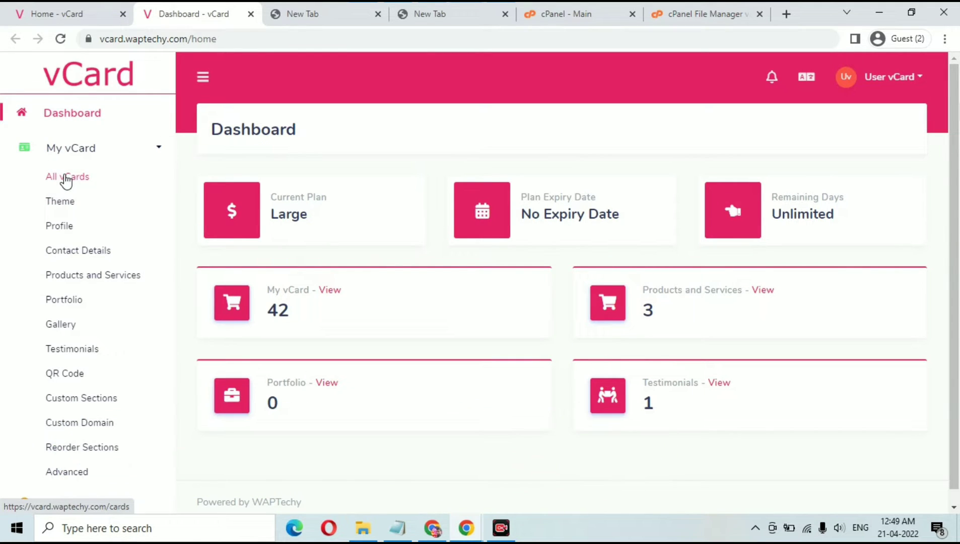
click(66, 177)
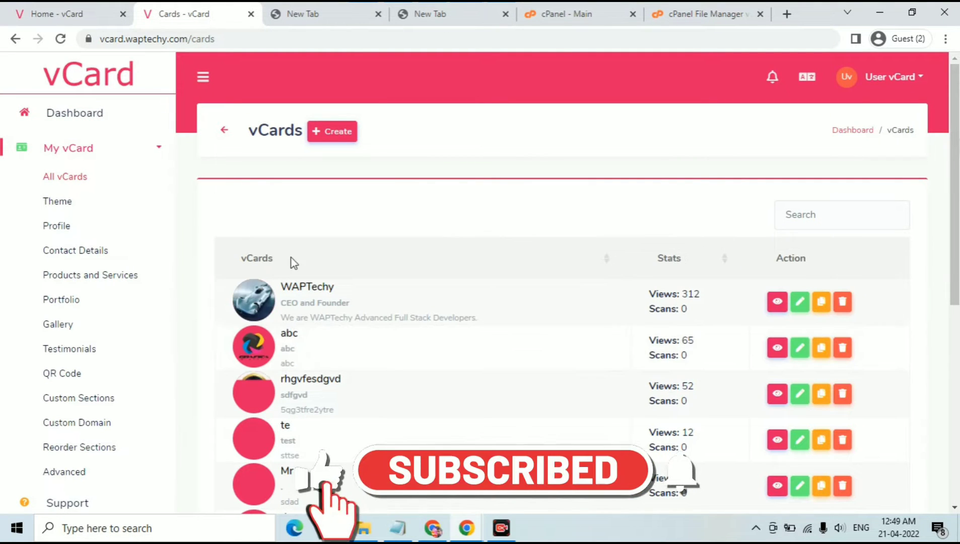
scroll(341, 320, down, 7)
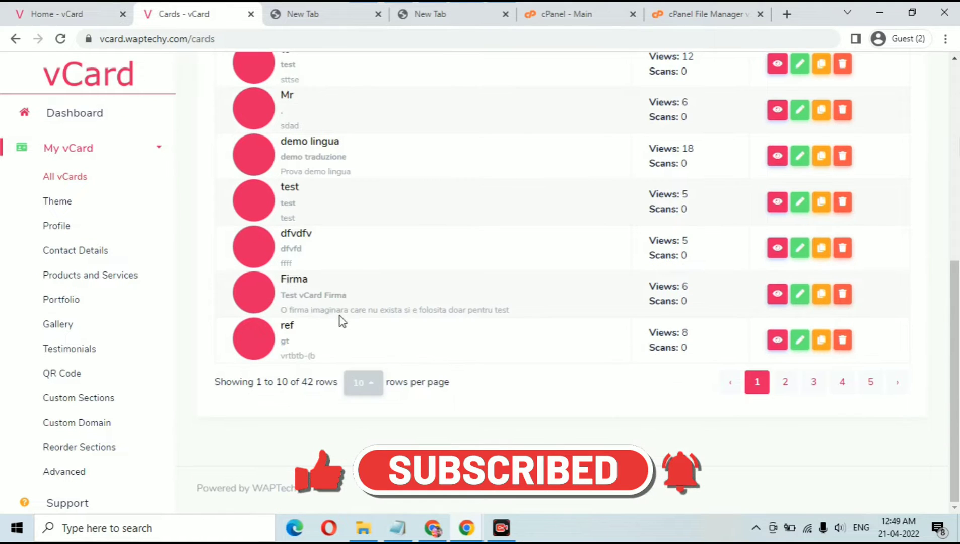
scroll(341, 315, up, 2)
scroll(341, 316, up, 5)
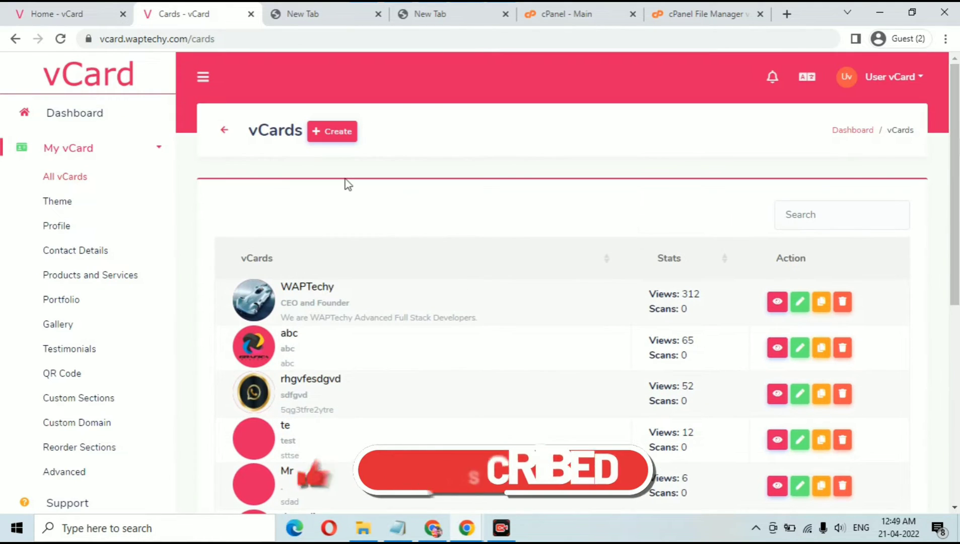
Preview the new vCard form's Slug, Title and Short Description fields, then close it unsaved.
click(332, 135)
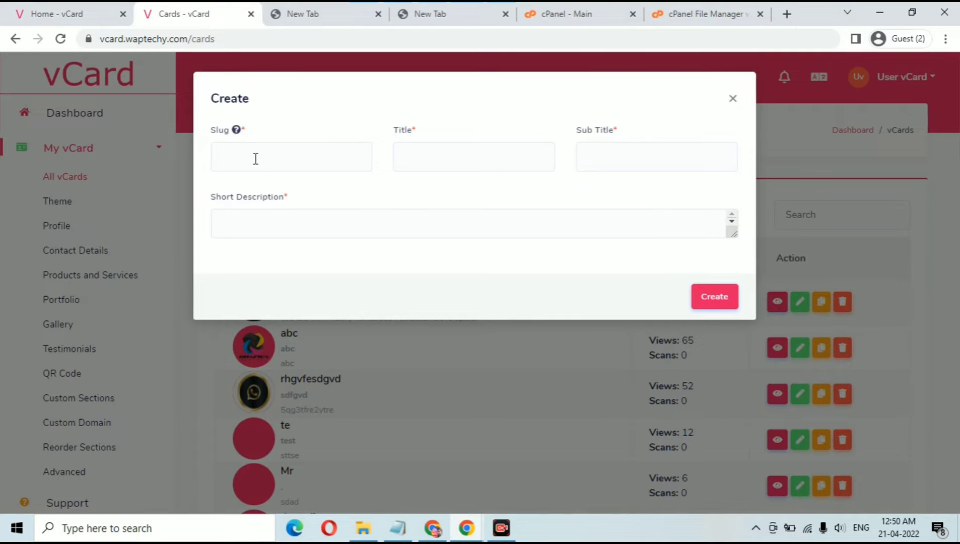
click(256, 159)
click(463, 163)
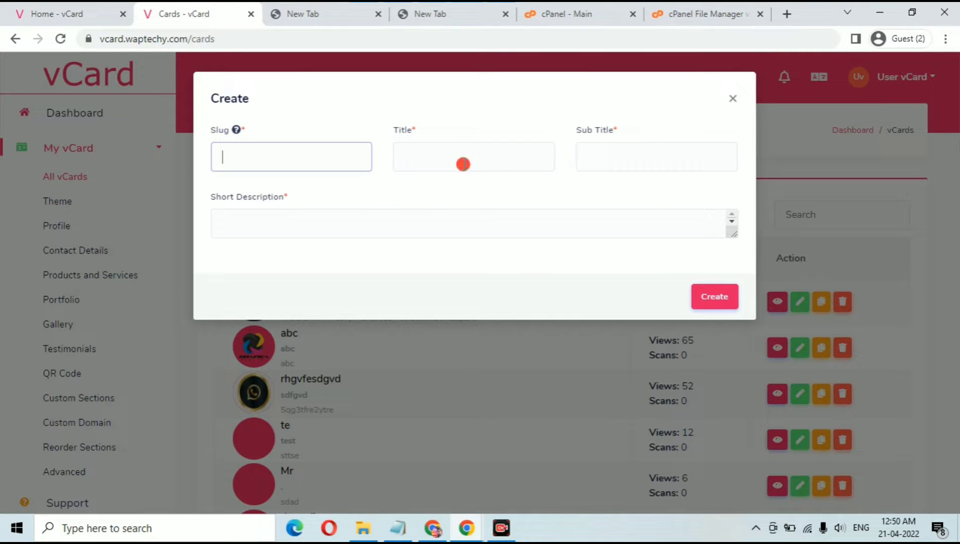
click(380, 226)
click(733, 98)
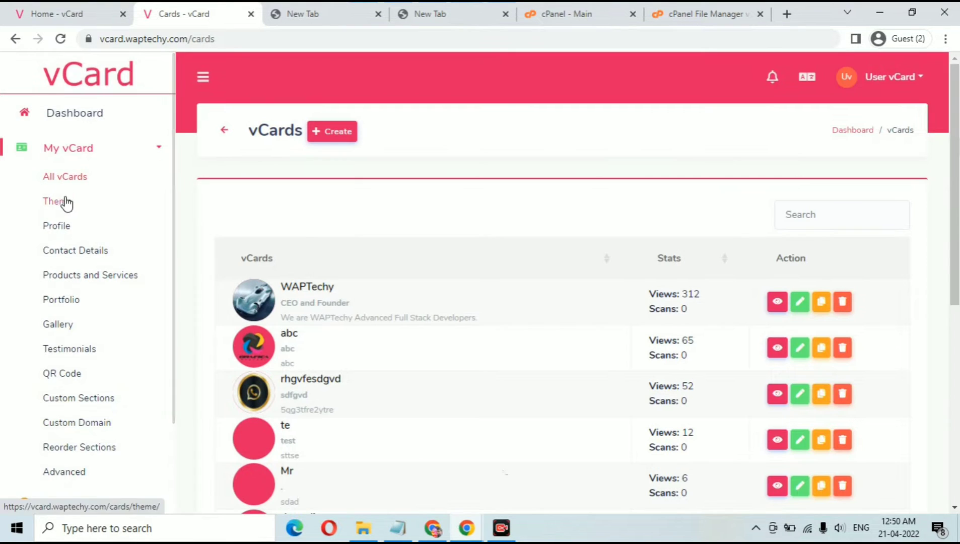
Browse the card themes, then view the WAPTechy card's Profile with its 'amazing' slug and description.
click(63, 203)
scroll(353, 303, down, 4)
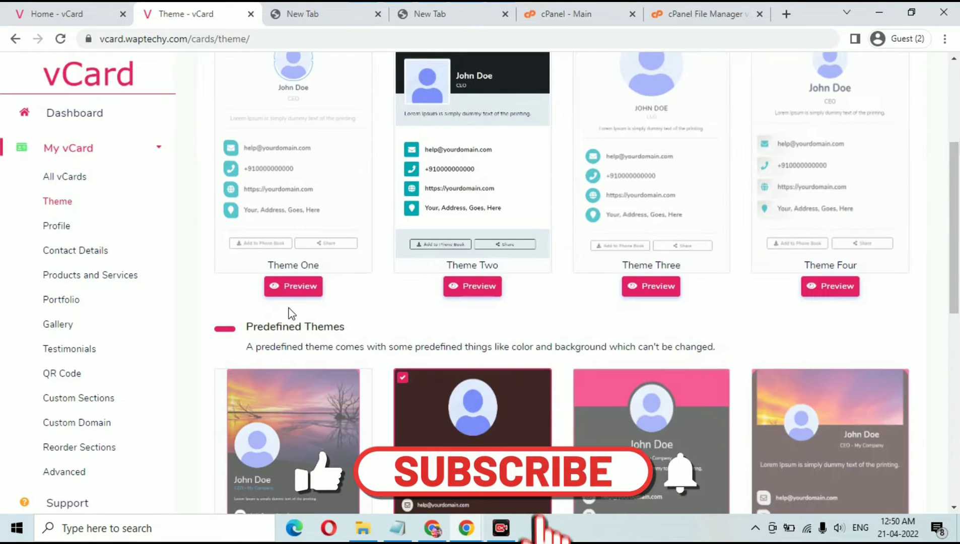
scroll(465, 315, up, 1)
scroll(428, 311, up, 1)
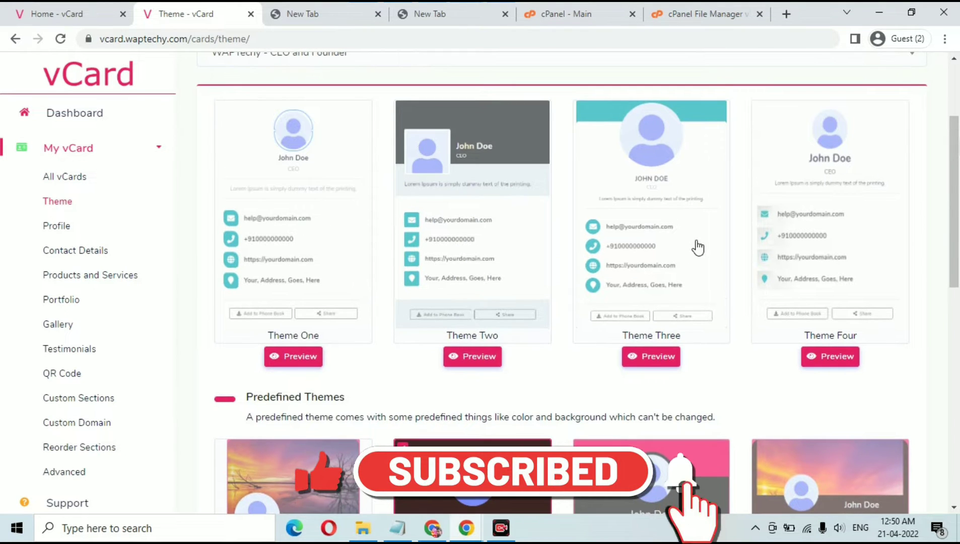
scroll(696, 246, down, 4)
scroll(655, 348, down, 4)
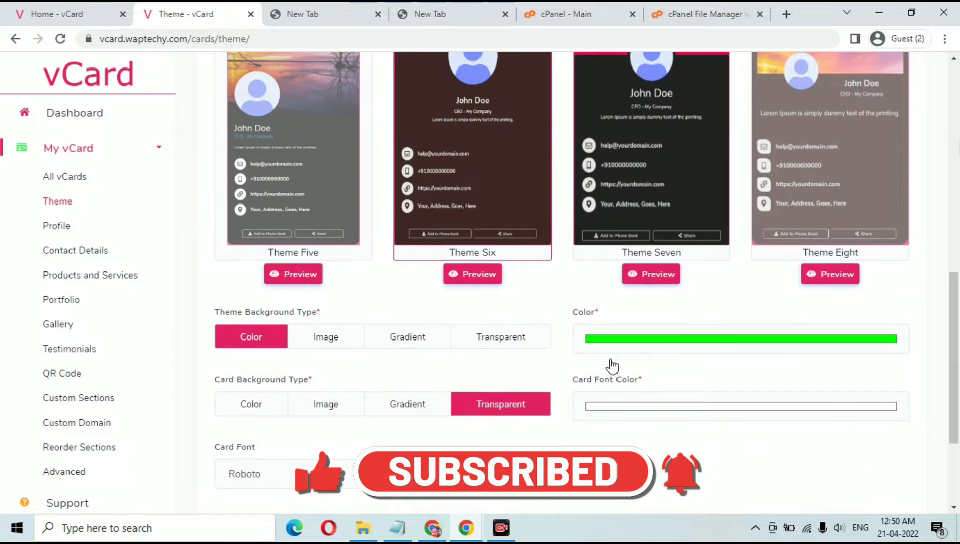
scroll(333, 302, down, 3)
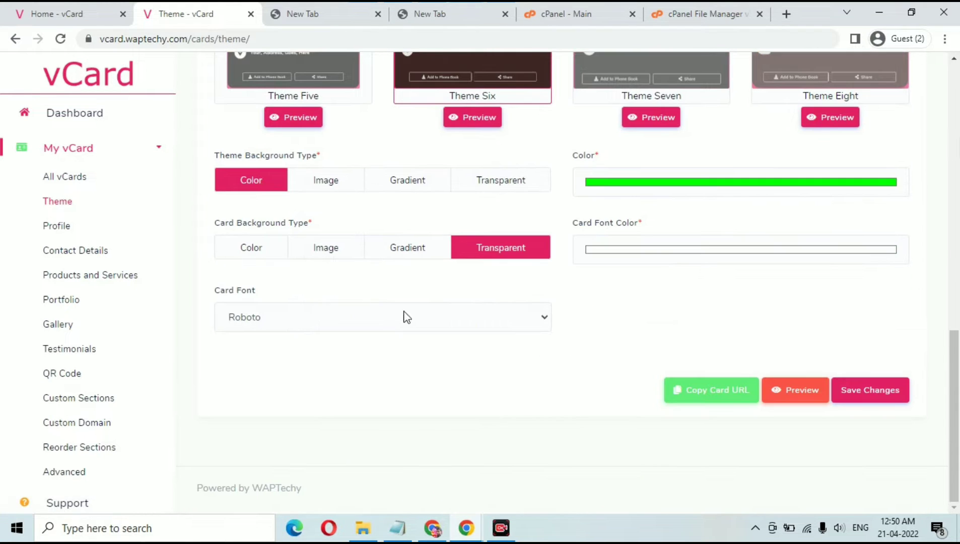
scroll(31, 237, up, 3)
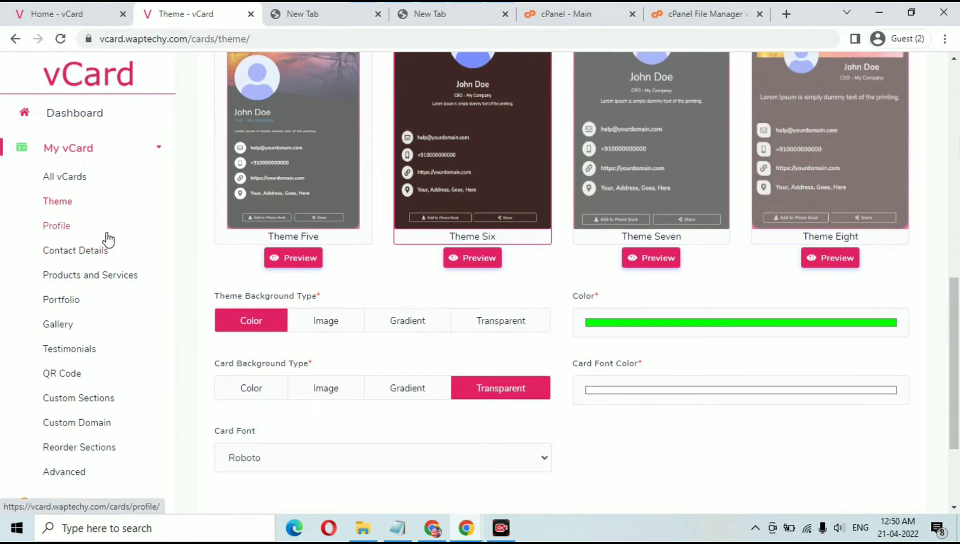
click(56, 228)
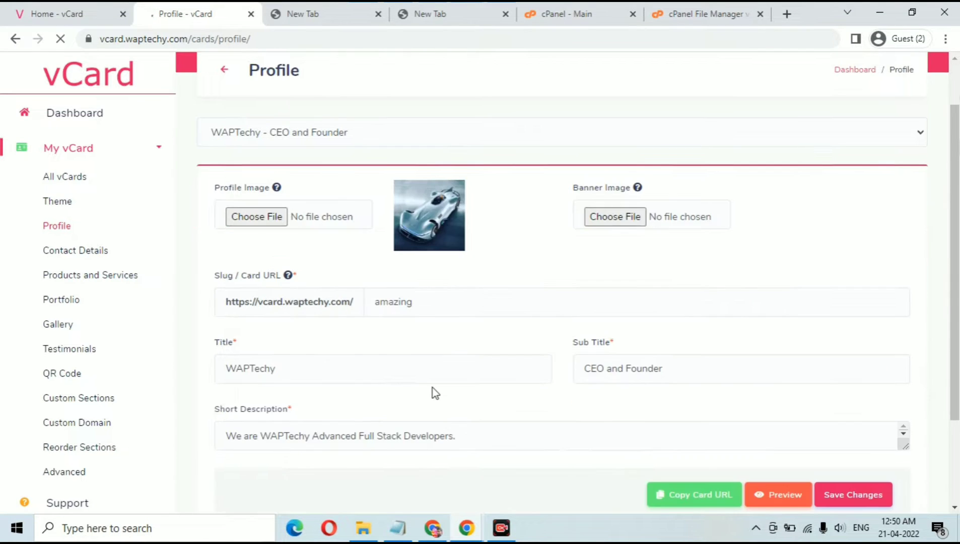
scroll(432, 388, down, 2)
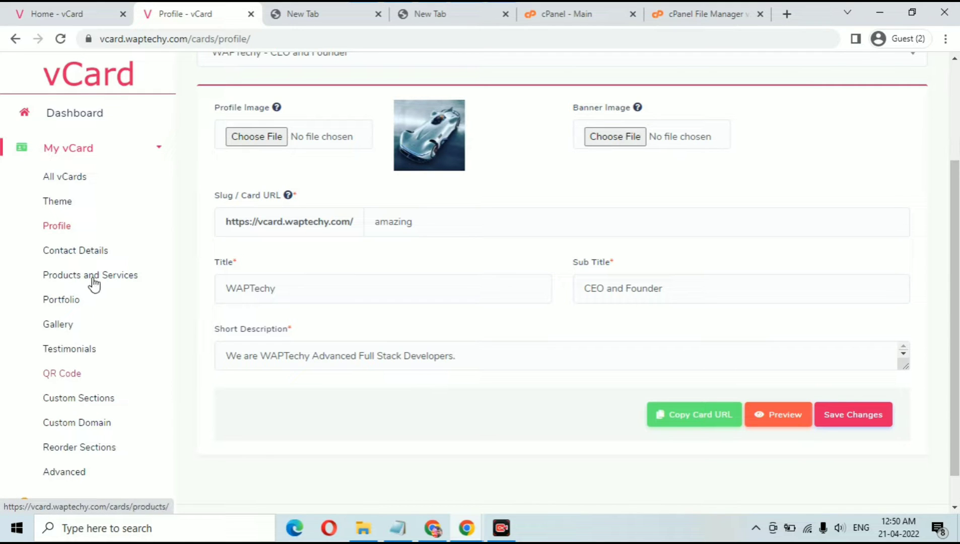
Show the WAPTechy card's empty Portfolio page, previewing the Create item form without saving.
click(57, 303)
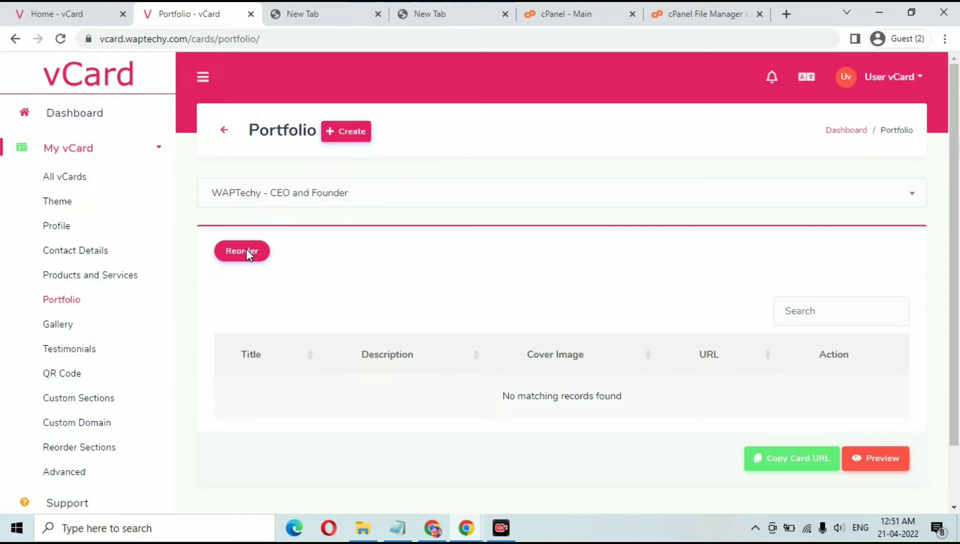
click(352, 134)
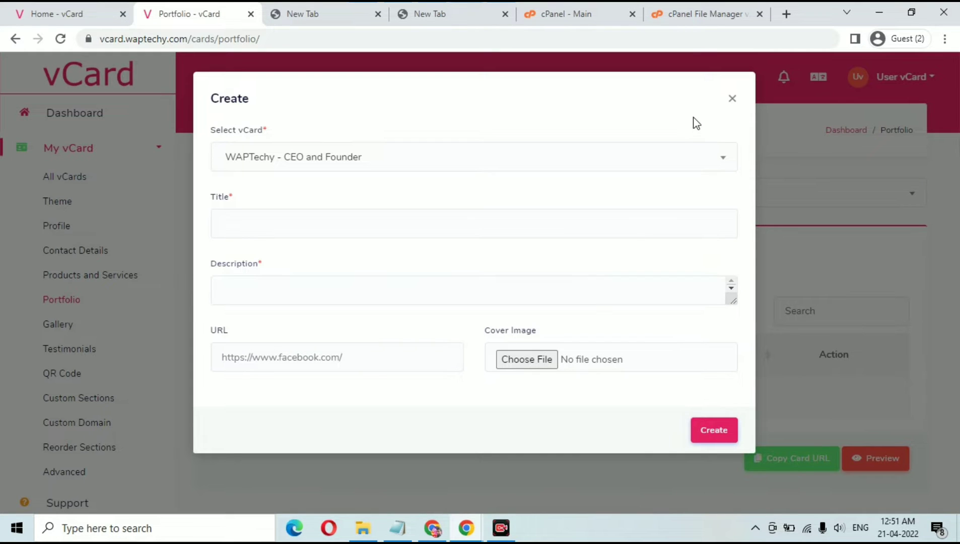
click(739, 101)
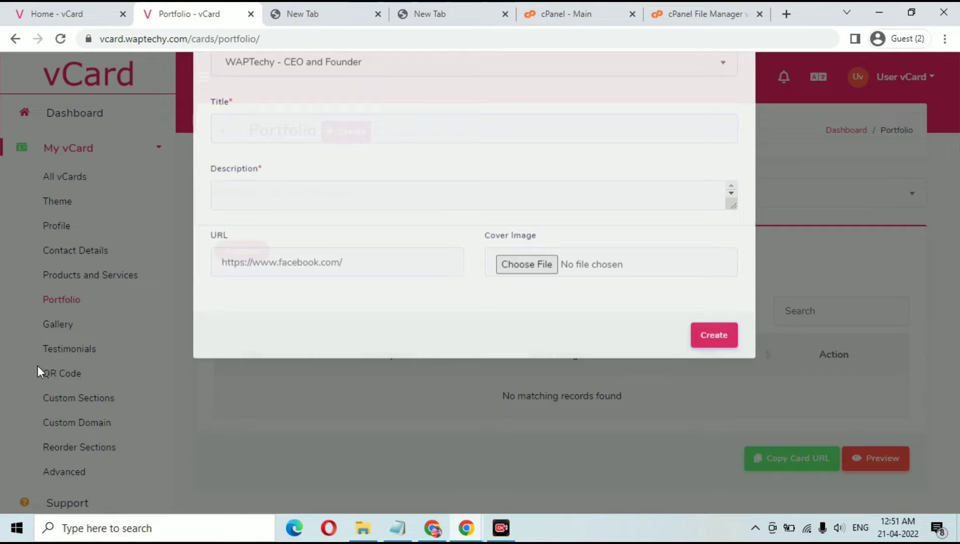
scroll(103, 385, down, 3)
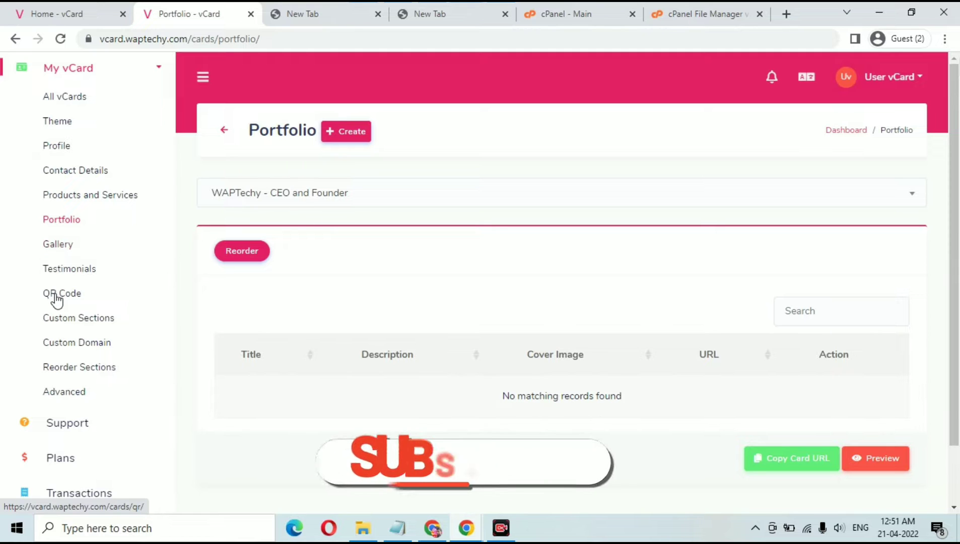
Go to the WAPTechy card's QR Code settings page.
click(56, 297)
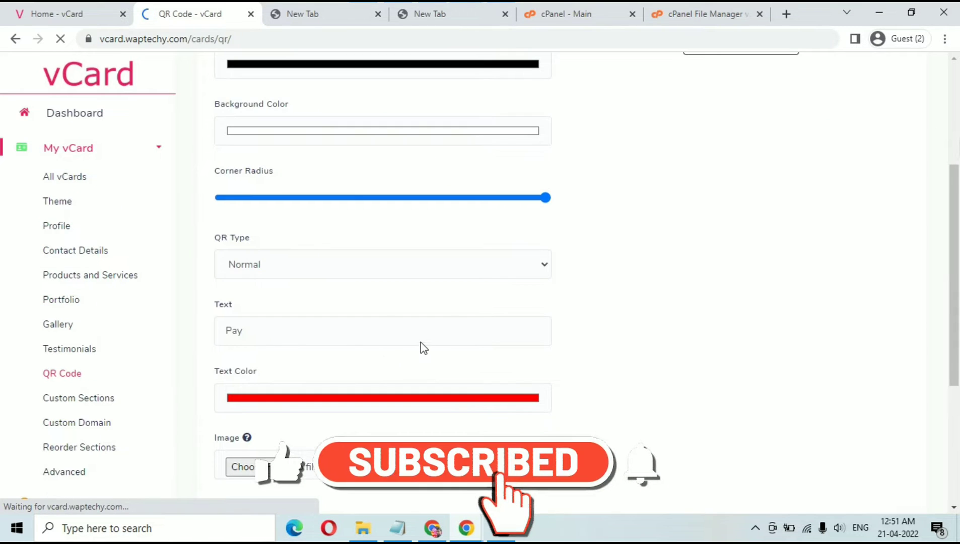
scroll(403, 357, up, 4)
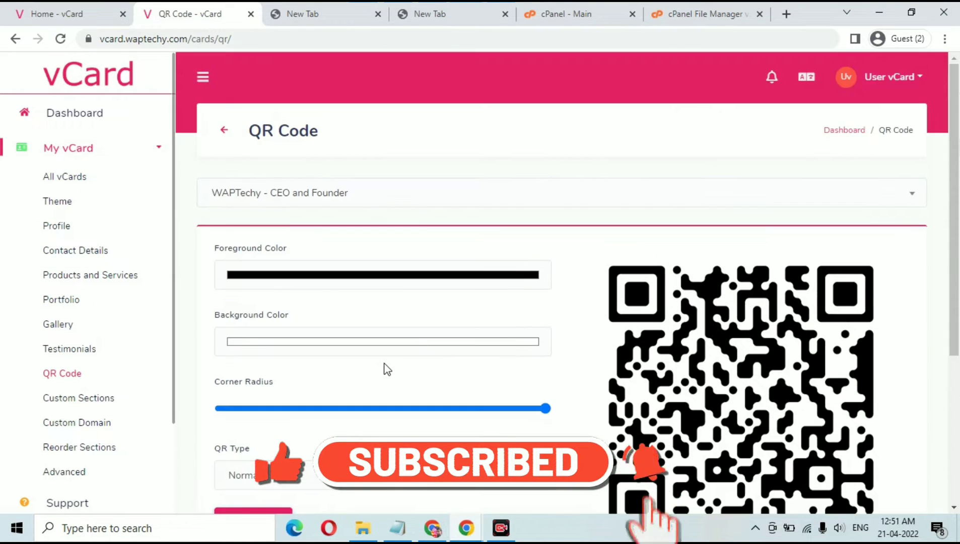
scroll(387, 369, down, 5)
scroll(388, 350, up, 3)
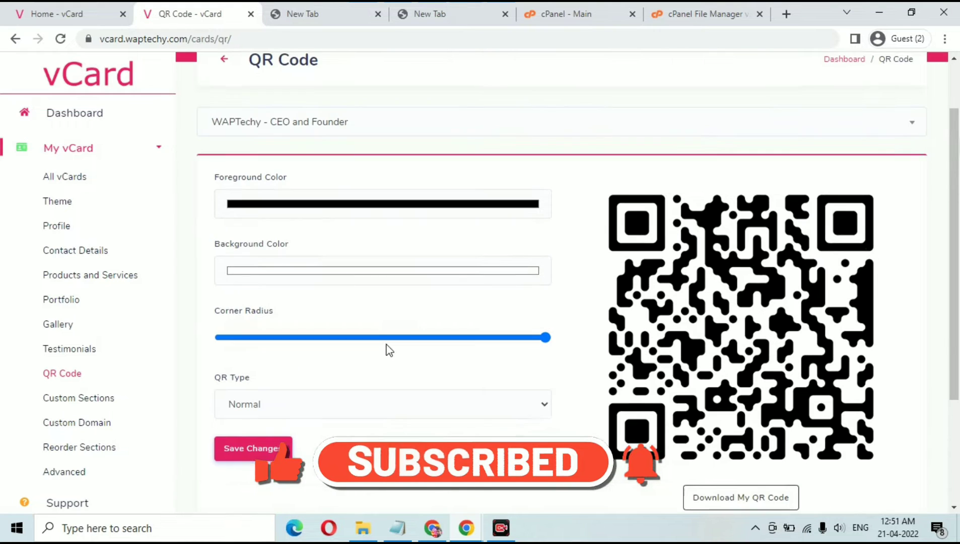
Switch the QR type to Text so the code previews the red word 'Pay'.
click(370, 414)
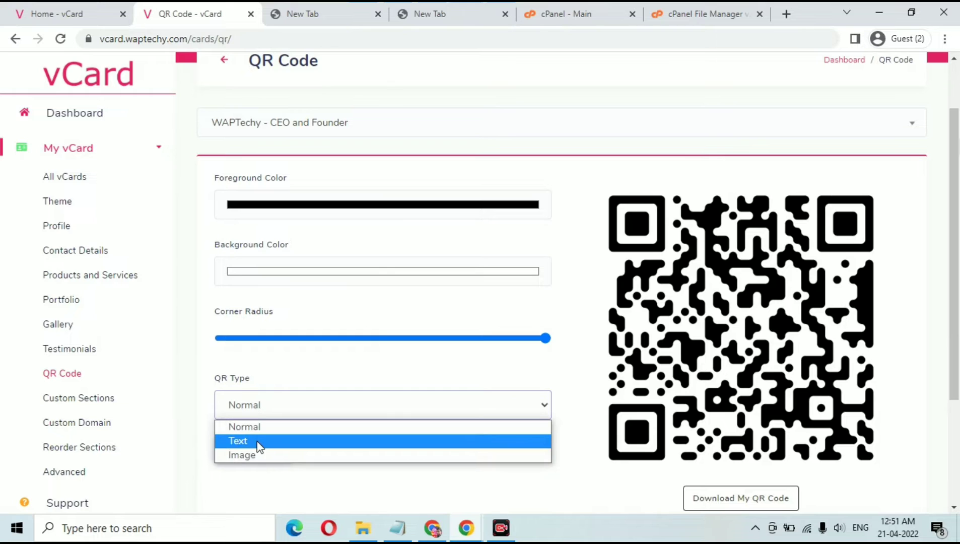
key(Escape)
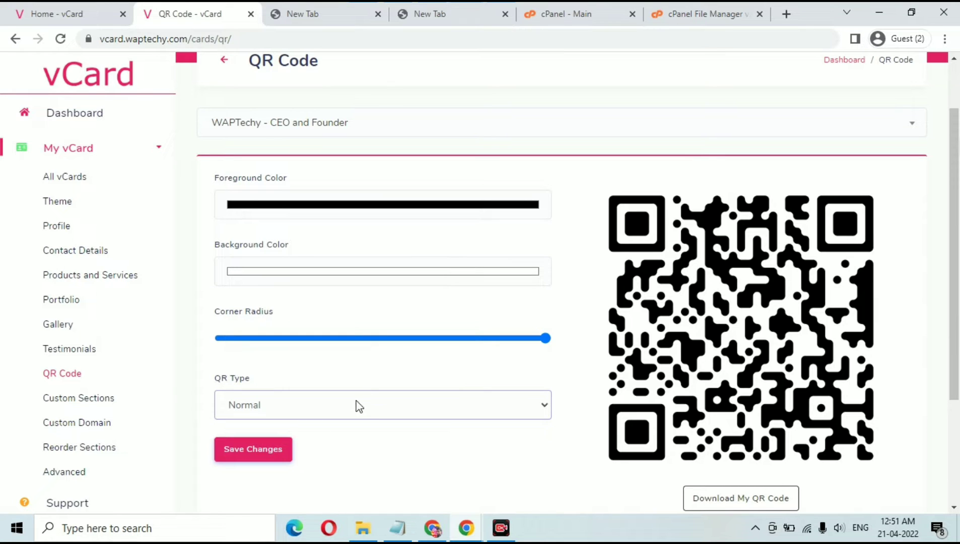
click(351, 406)
click(390, 436)
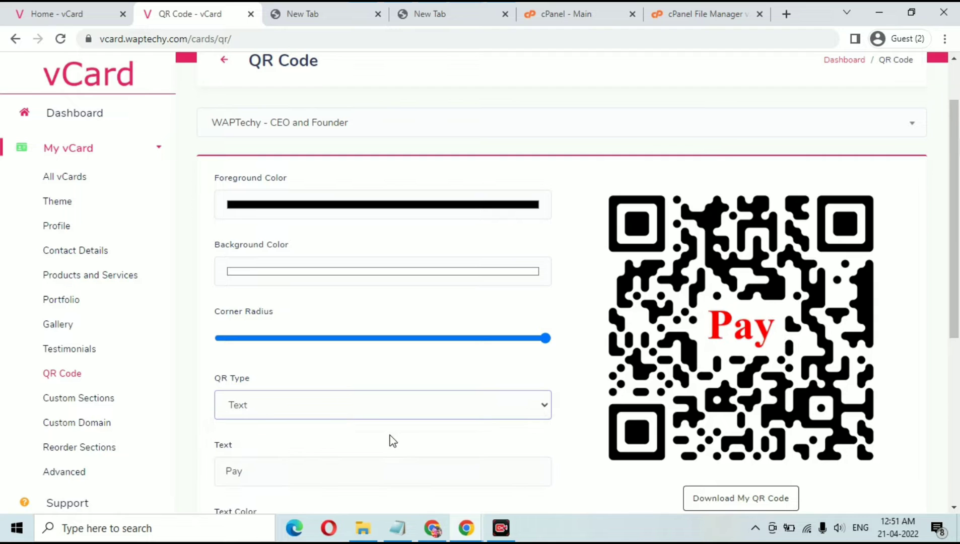
scroll(380, 442, down, 4)
scroll(388, 414, up, 4)
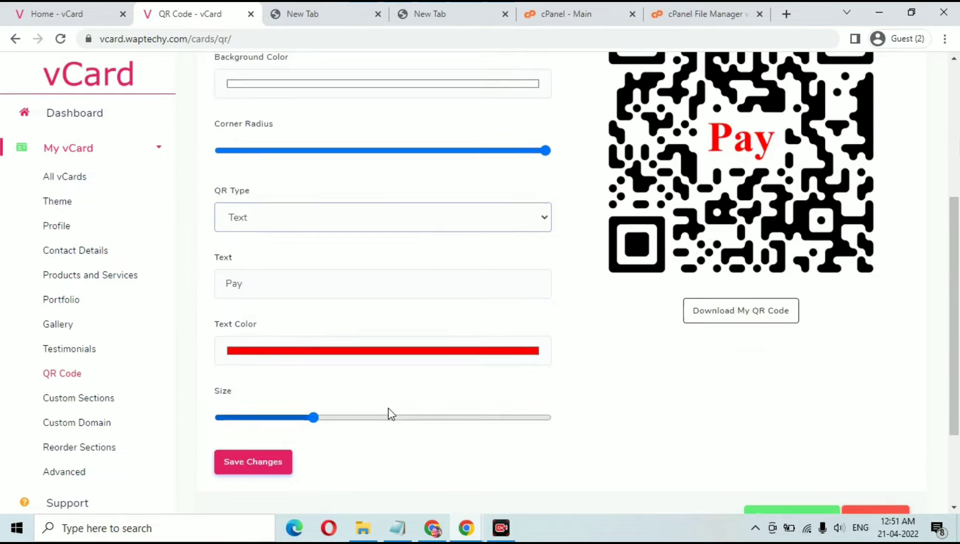
scroll(380, 457, down, 5)
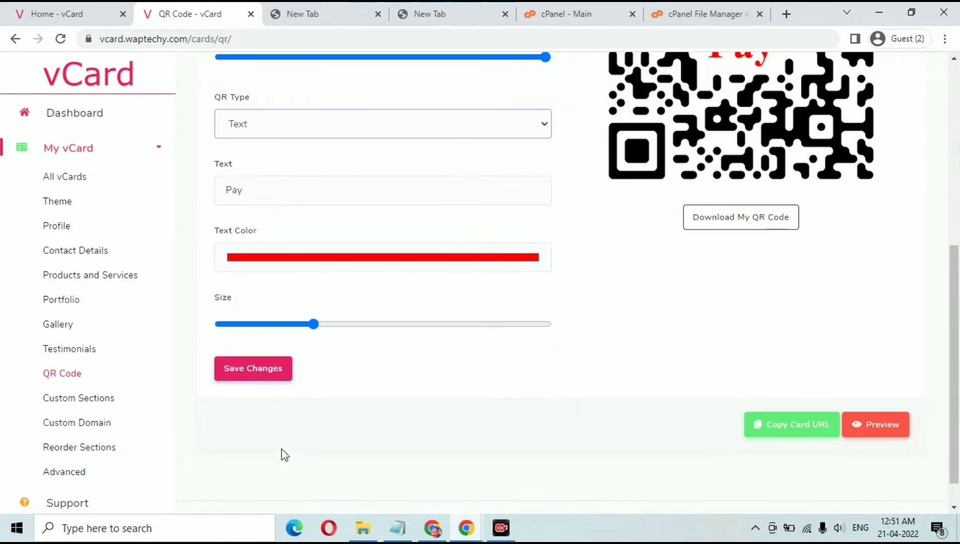
click(85, 423)
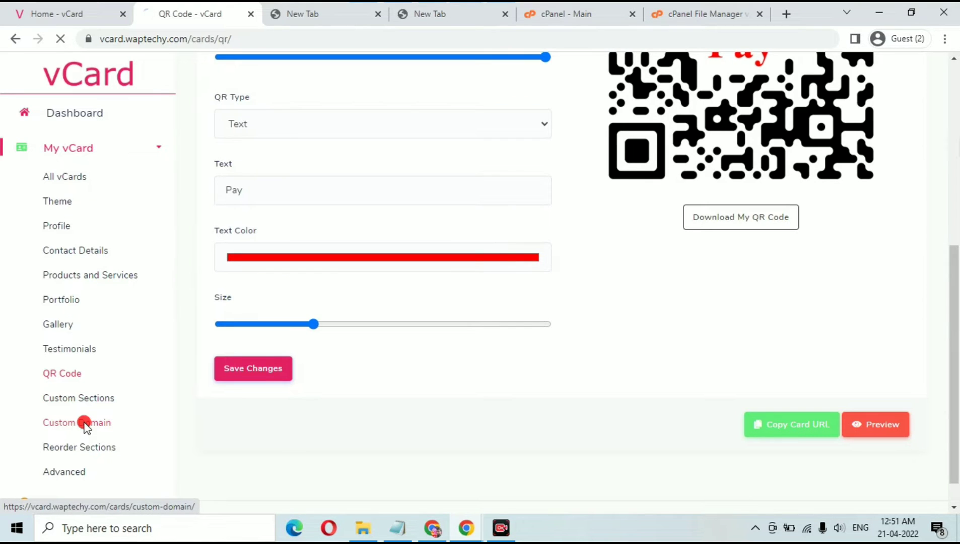
Review the Custom Domain page's empty domain field, Deactive status and administrator-approval note.
click(255, 368)
scroll(390, 325, up, 3)
scroll(391, 325, up, 1)
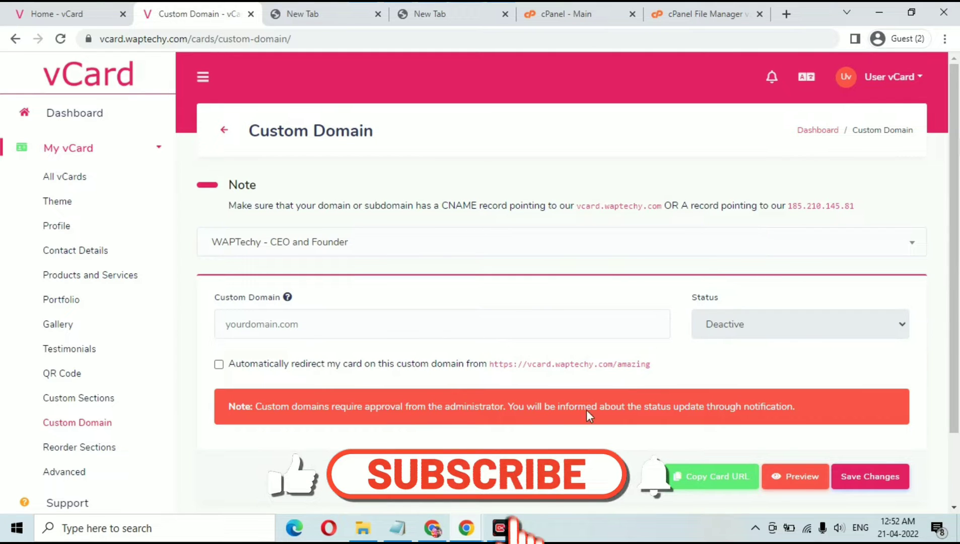
scroll(393, 434, down, 2)
scroll(402, 393, up, 1)
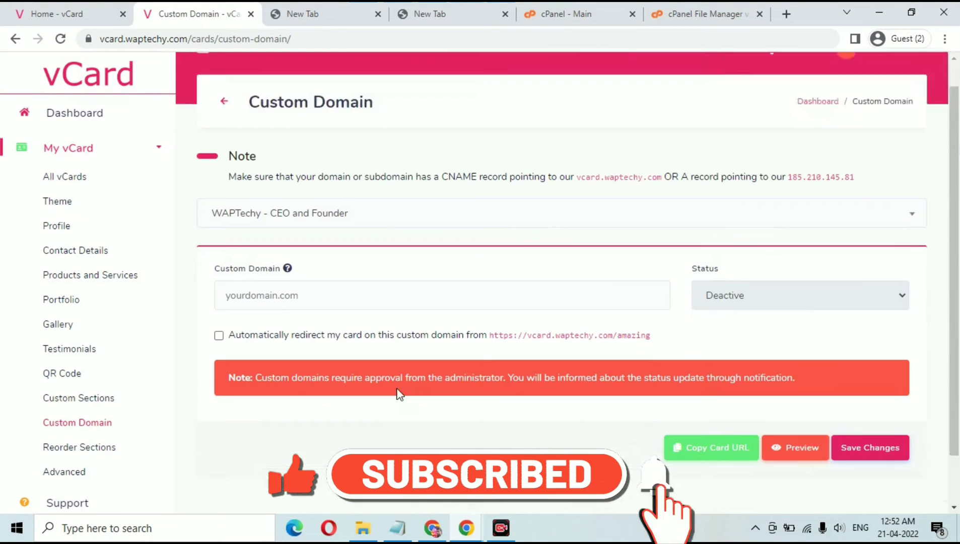
scroll(353, 418, down, 1)
scroll(75, 438, down, 2)
scroll(66, 441, down, 1)
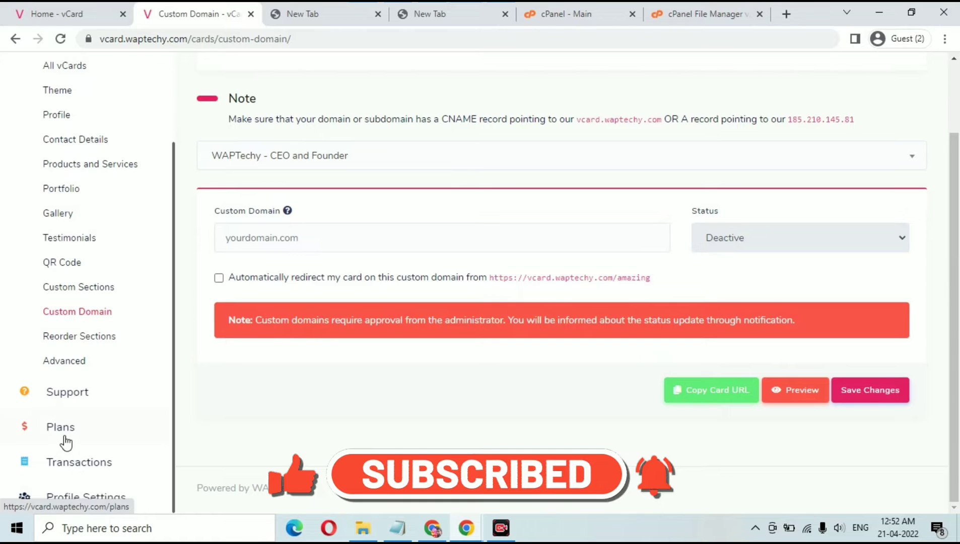
Compare the Medium monthly and Large one-time plans, down to the Subscribe and Renew Plan buttons.
click(51, 427)
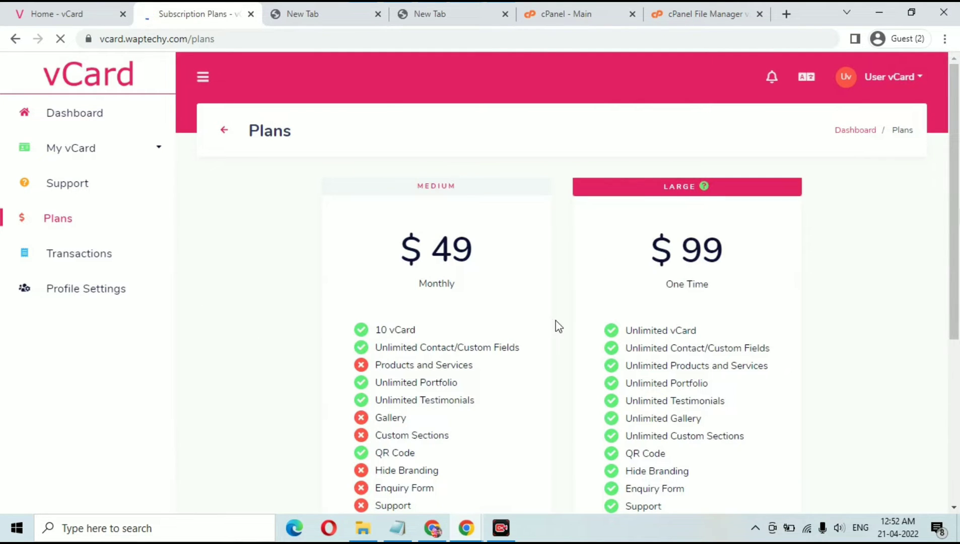
scroll(556, 320, down, 5)
scroll(373, 355, up, 4)
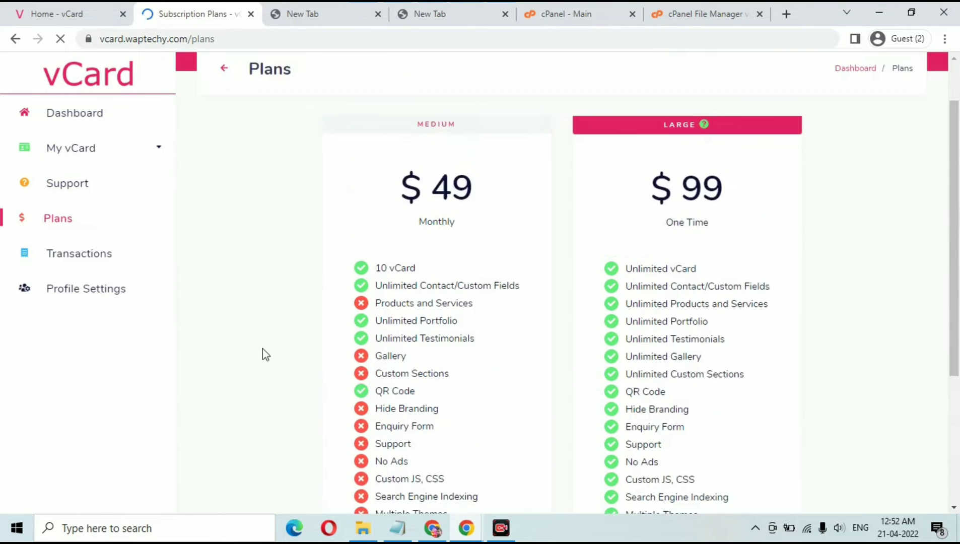
scroll(265, 354, down, 3)
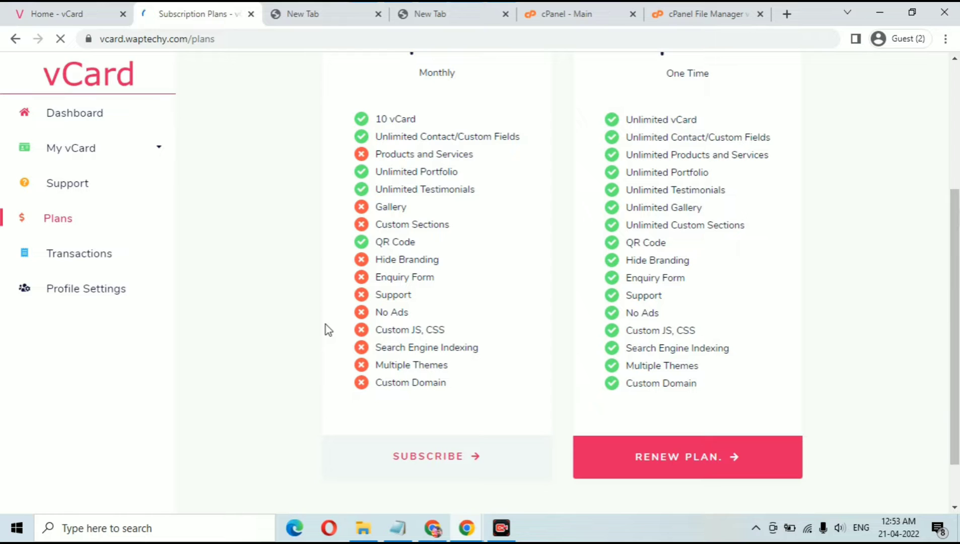
click(96, 295)
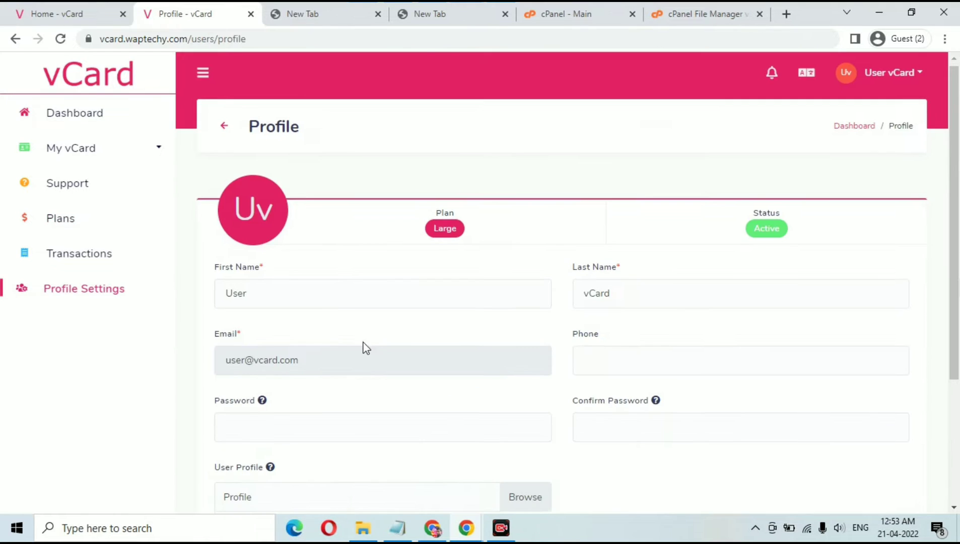
Review the Large-plan profile settings, then log out of the user account.
scroll(369, 343, down, 3)
scroll(369, 343, up, 3)
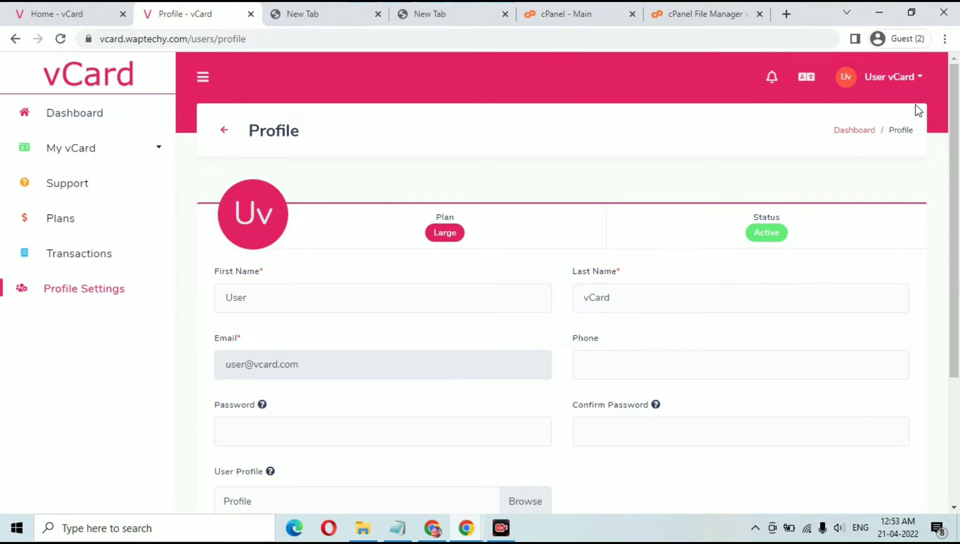
click(904, 77)
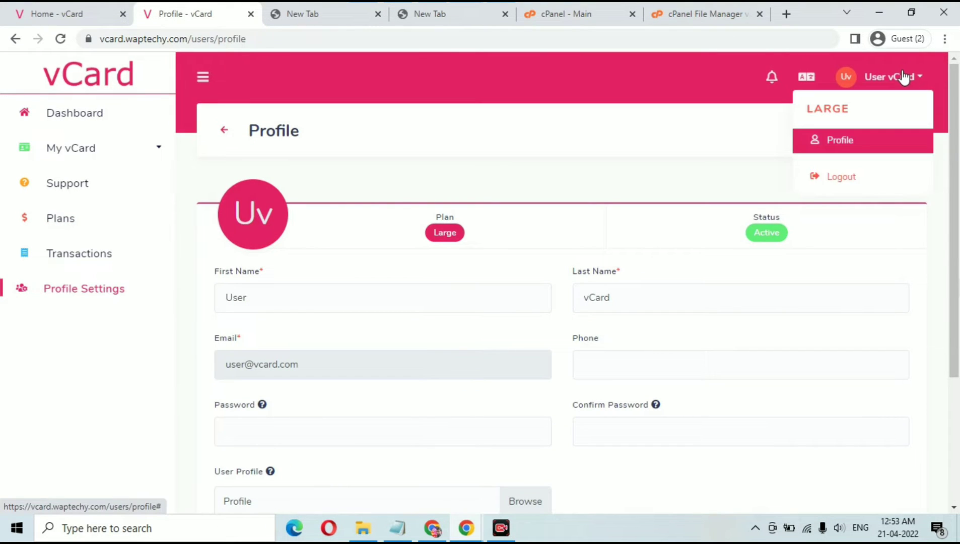
click(843, 189)
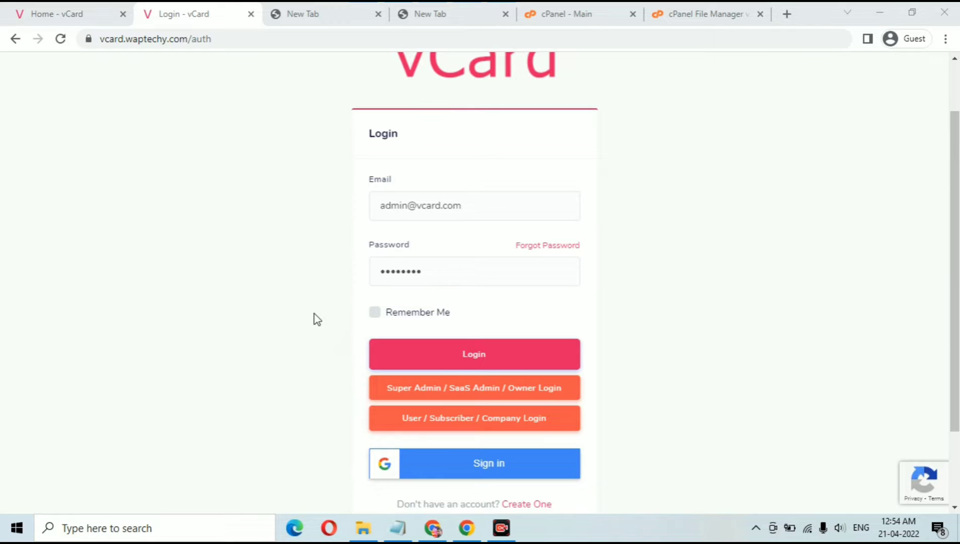
Sign in as the SaaS admin and list every subscriber's vCards with views and scans.
click(474, 355)
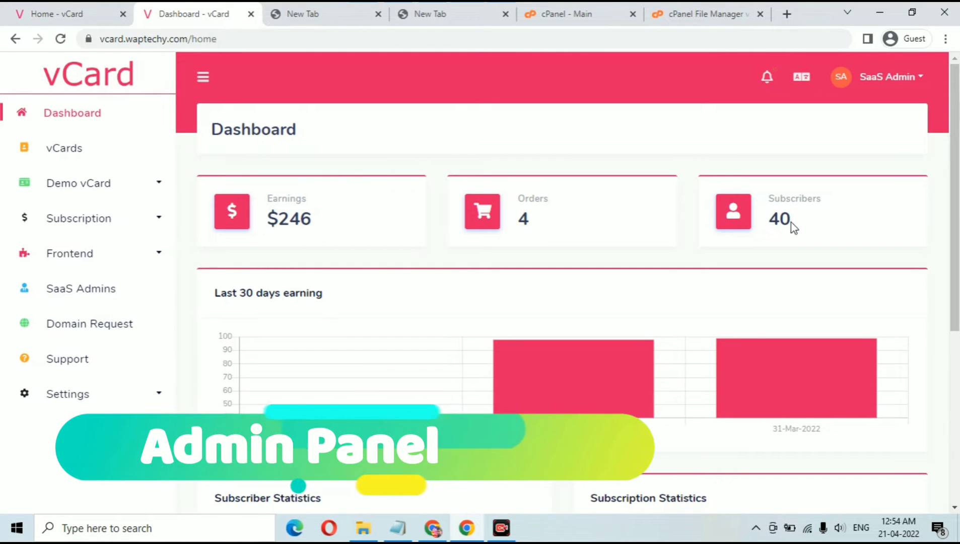
scroll(789, 223, down, 4)
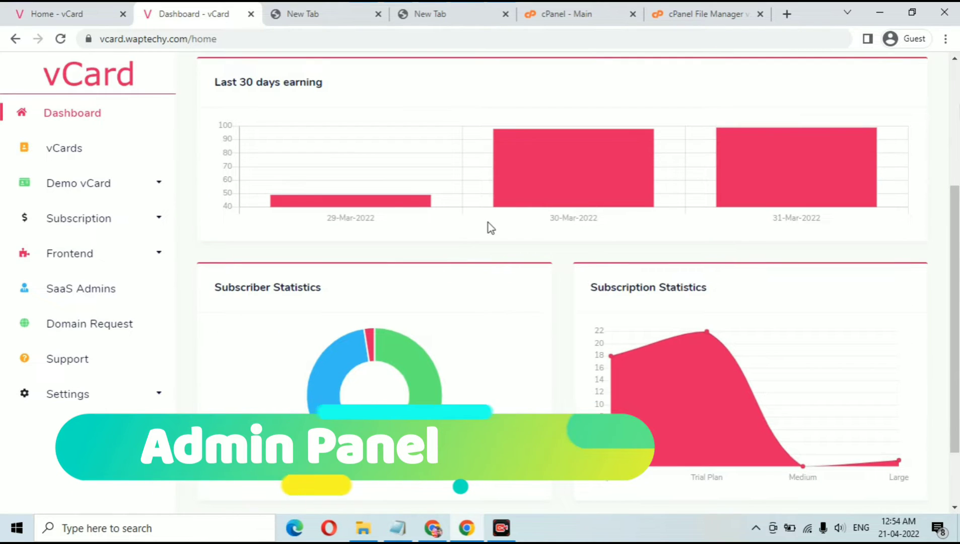
scroll(476, 200, down, 2)
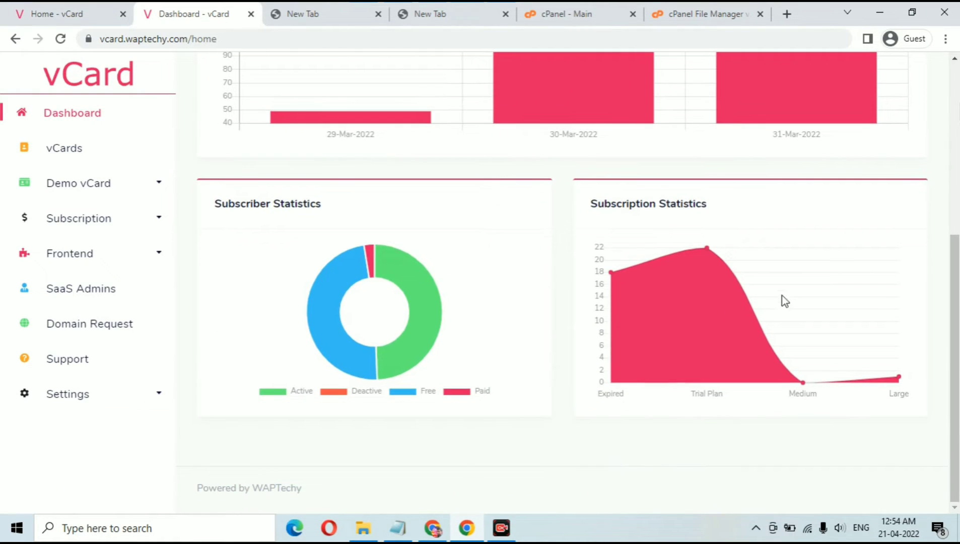
click(63, 156)
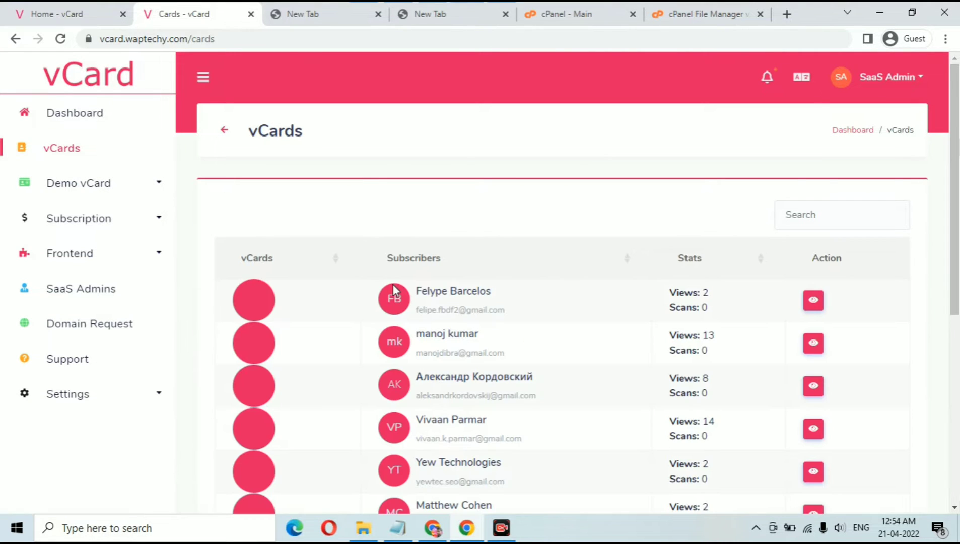
scroll(394, 291, down, 5)
scroll(392, 284, up, 5)
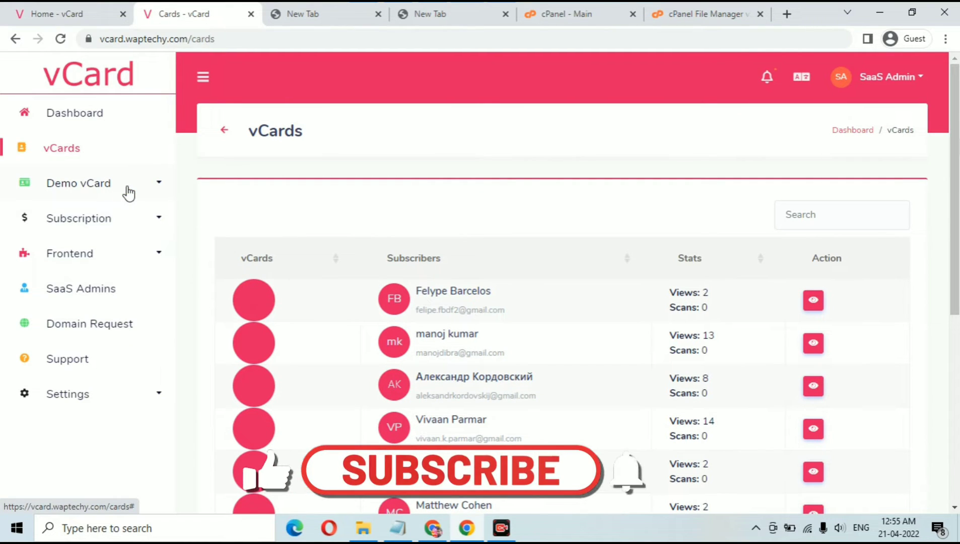
Expand the Demo vCard and Subscription sections in the admin sidebar.
click(129, 193)
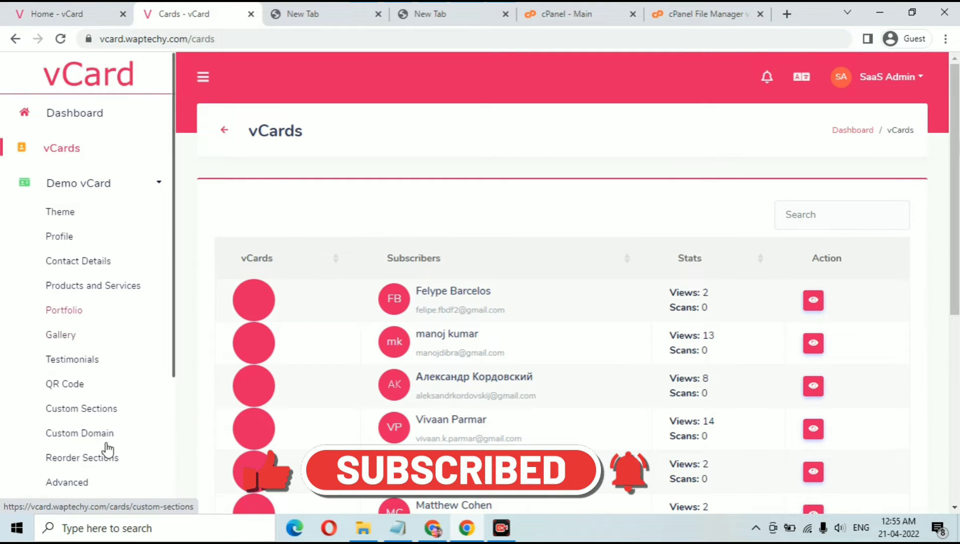
scroll(106, 434, down, 3)
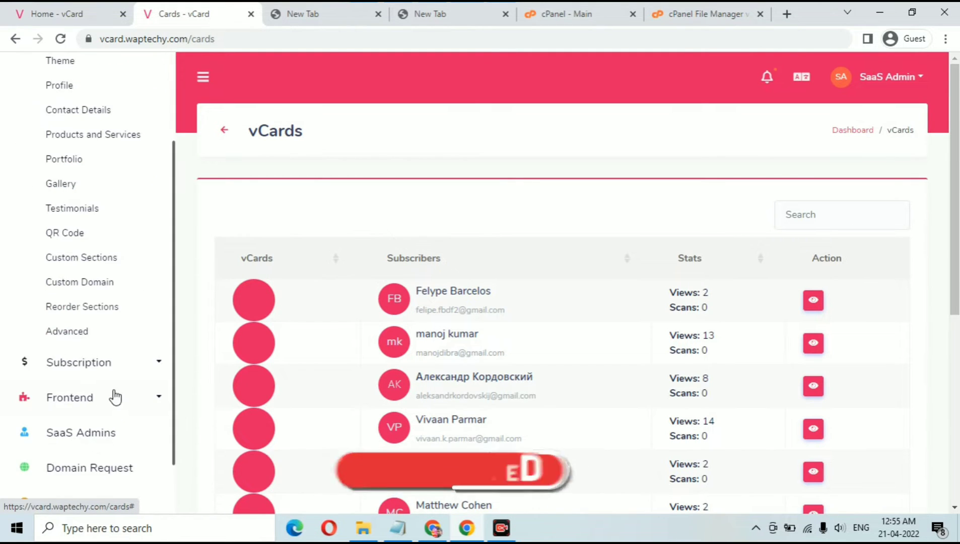
scroll(113, 396, down, 3)
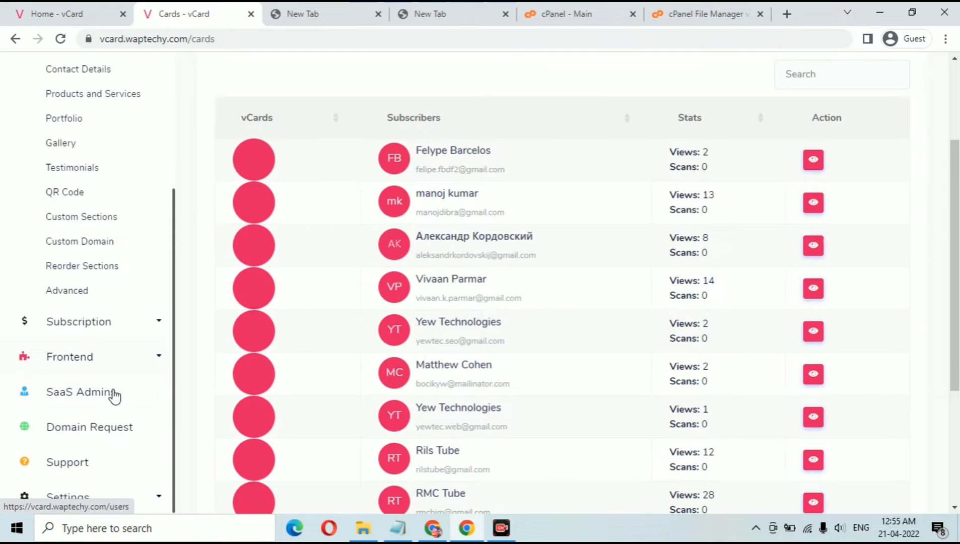
click(105, 325)
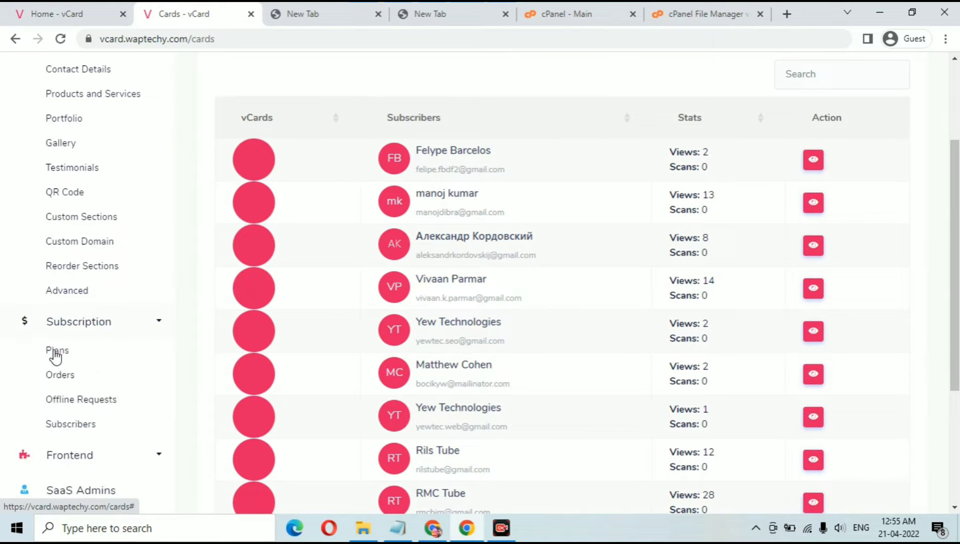
click(147, 325)
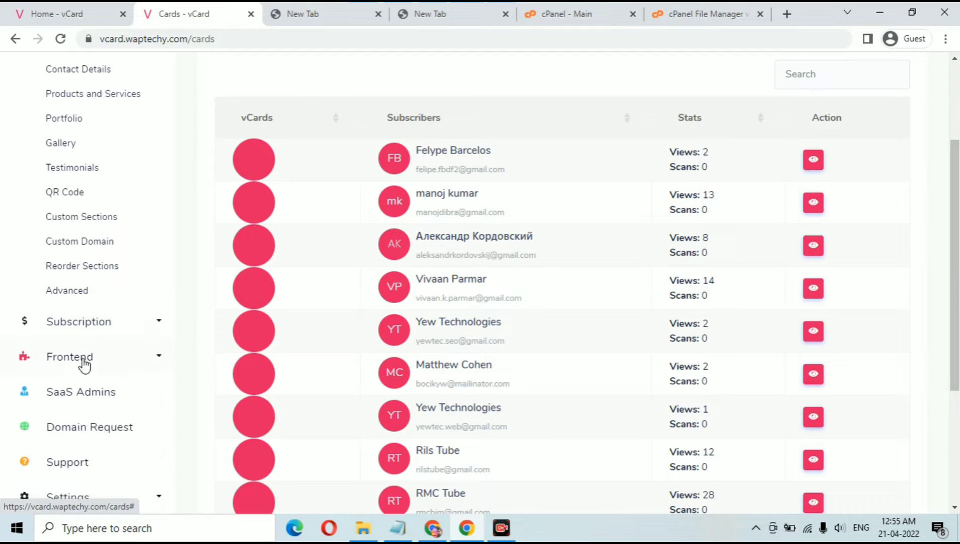
click(135, 322)
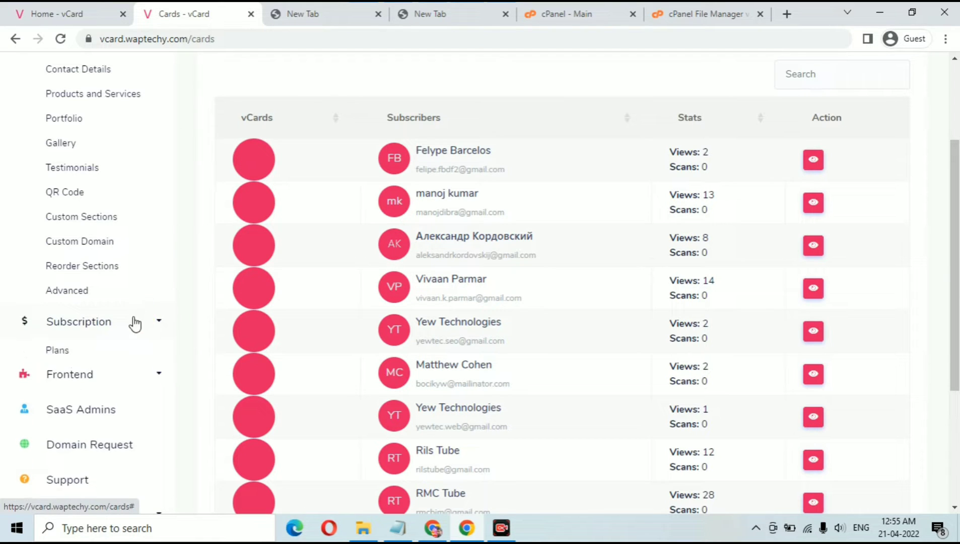
Show the admin Trial and 49 USD Medium plans, previewing the empty Create plan form unsaved.
click(59, 351)
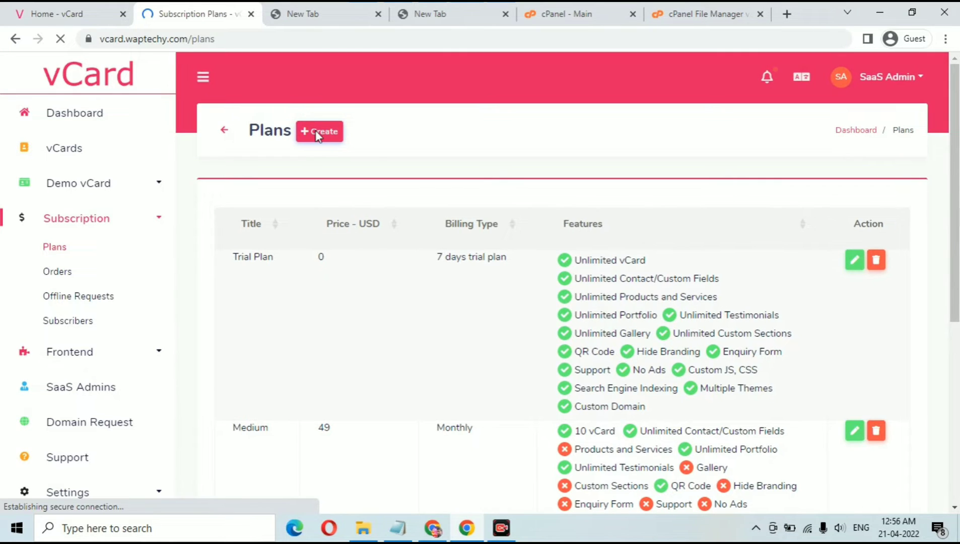
click(321, 133)
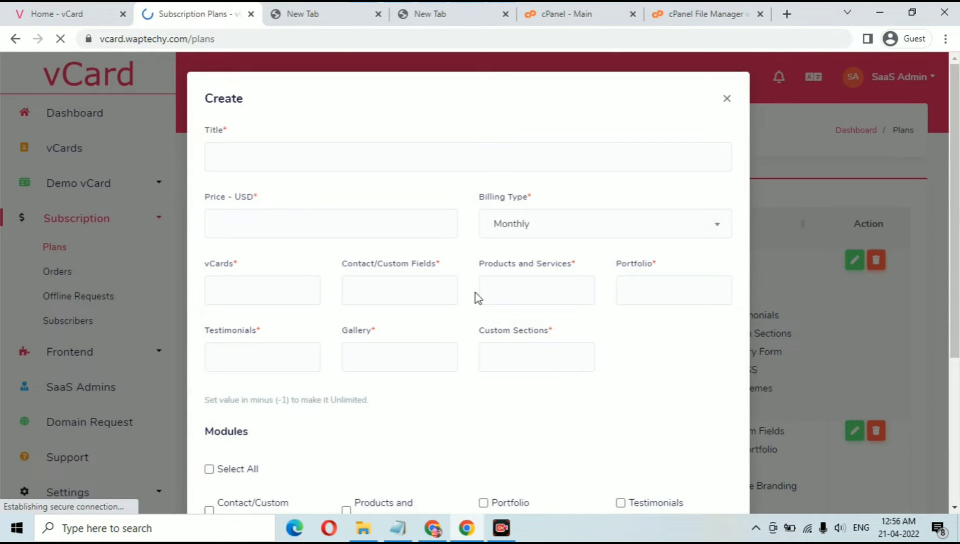
scroll(489, 285, down, 4)
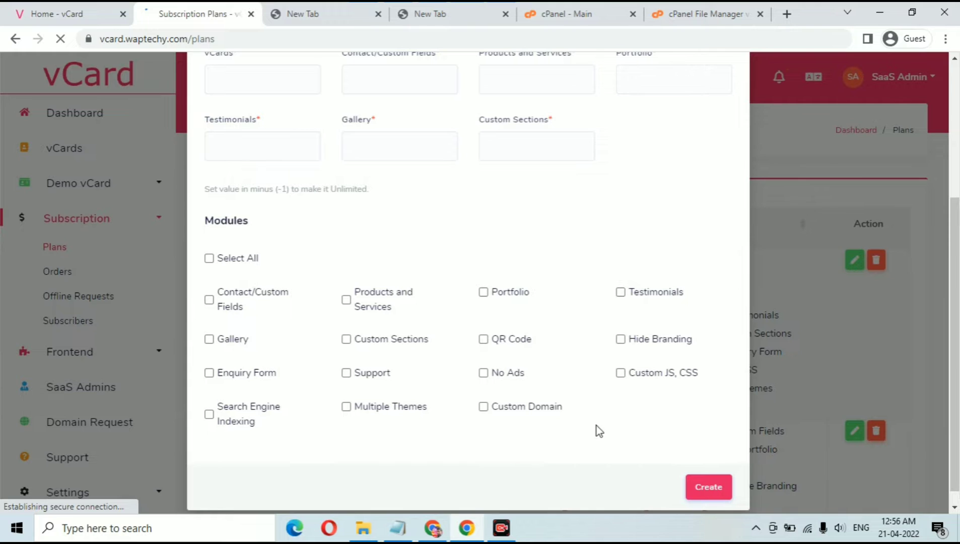
scroll(596, 425, up, 4)
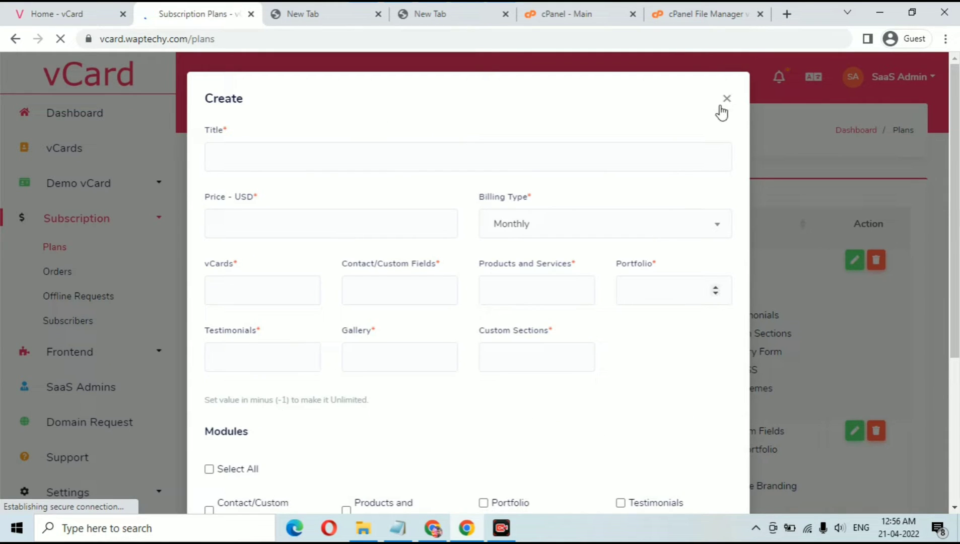
click(101, 281)
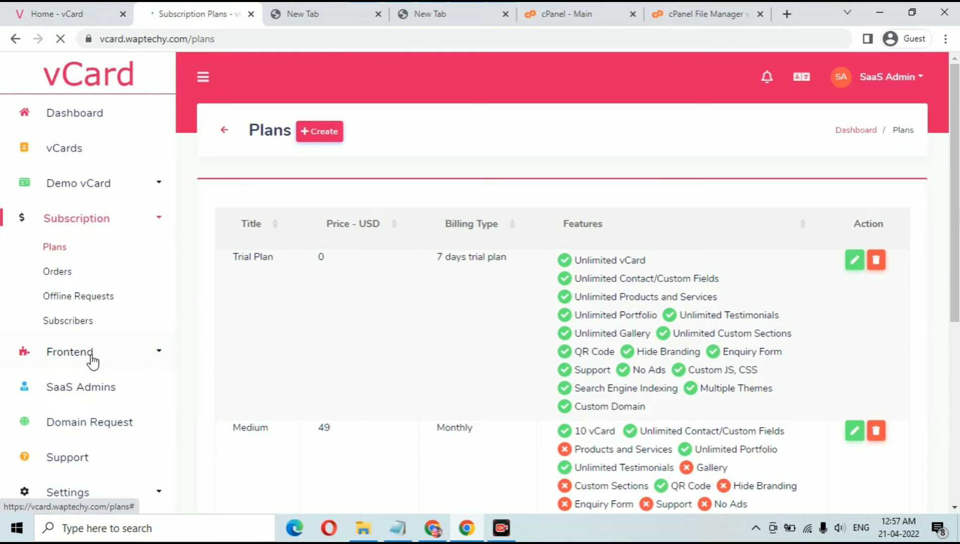
Expand the Frontend and Settings sidebar menus and open the Payment Gateway settings.
click(145, 356)
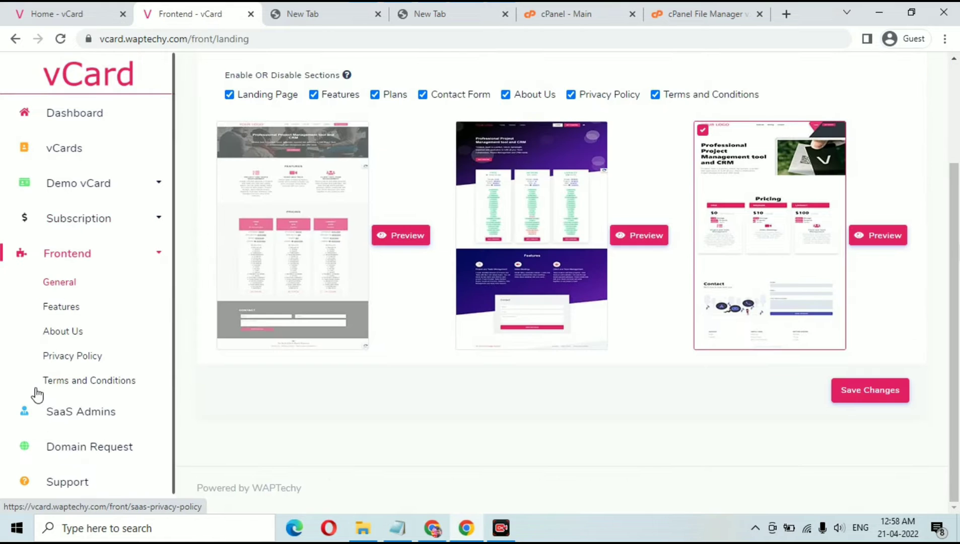
scroll(35, 392, down, 1)
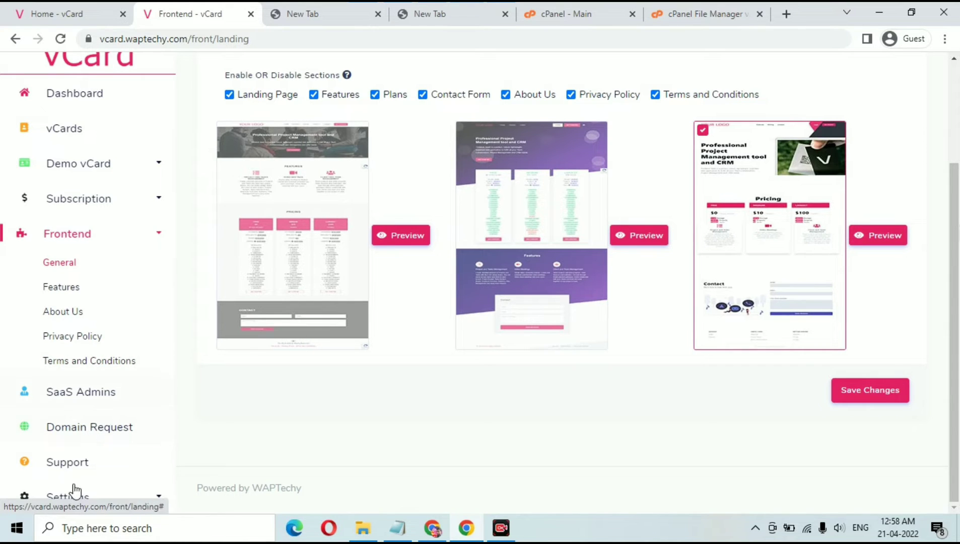
click(119, 477)
scroll(121, 469, down, 5)
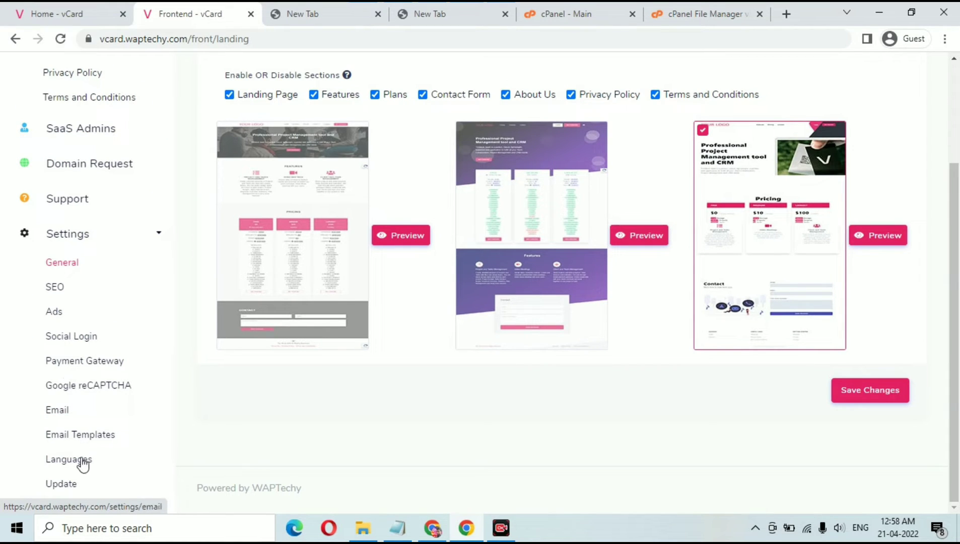
scroll(83, 472, up, 4)
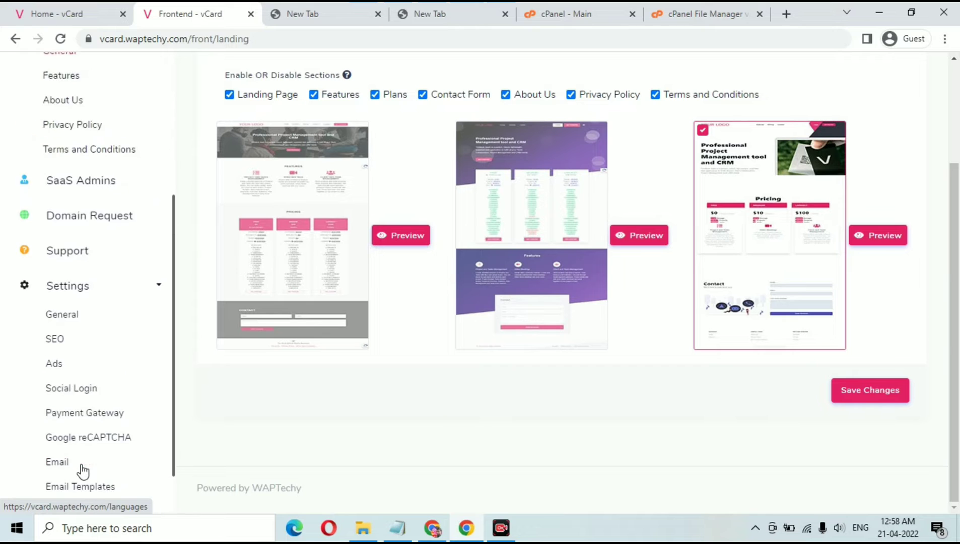
scroll(83, 472, down, 4)
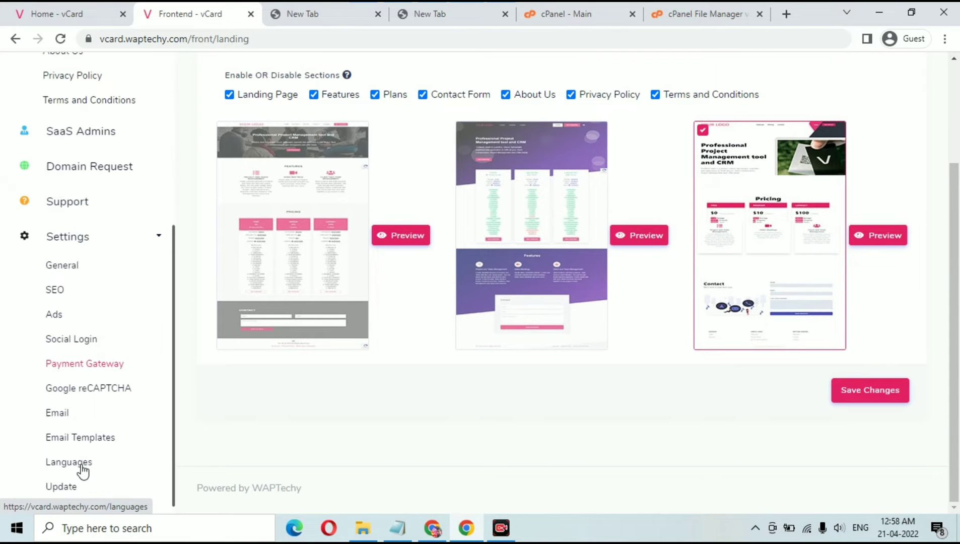
scroll(83, 472, down, 1)
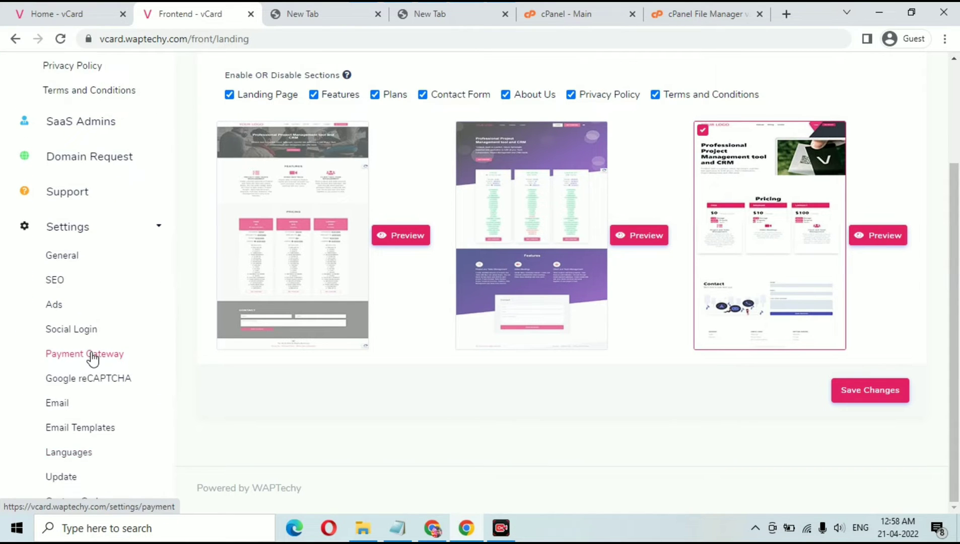
click(93, 358)
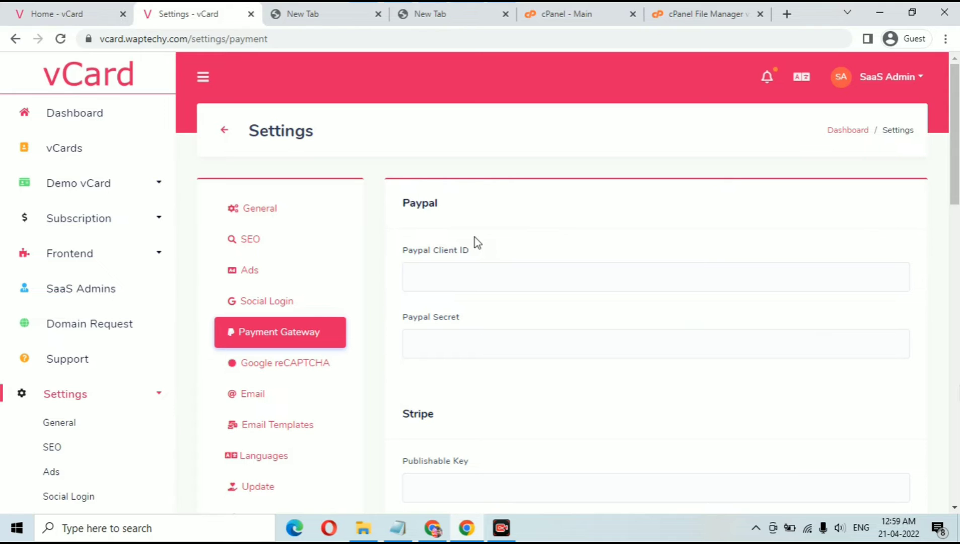
Scroll through the PayPal, Stripe, Razorpay, Paystack and bank transfer gateway settings.
scroll(475, 237, down, 10)
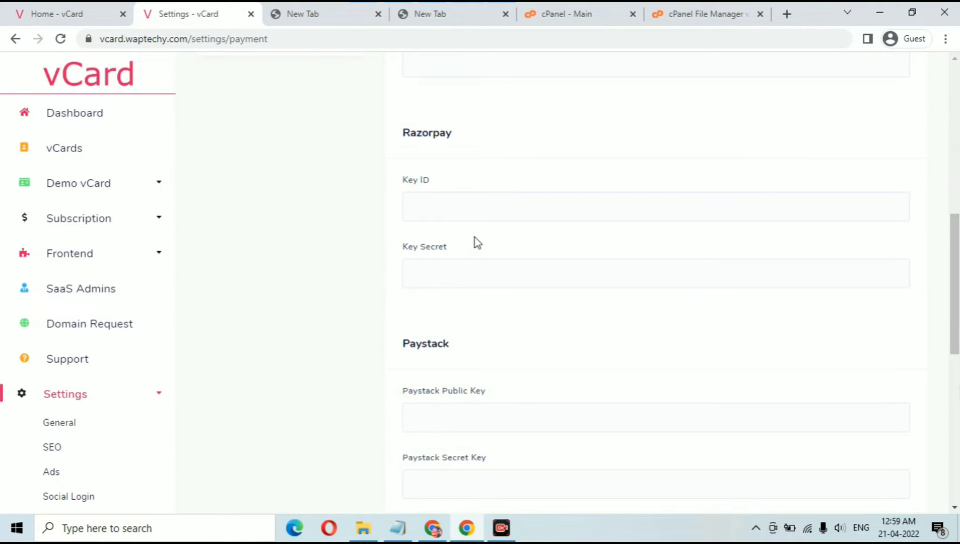
scroll(475, 237, down, 4)
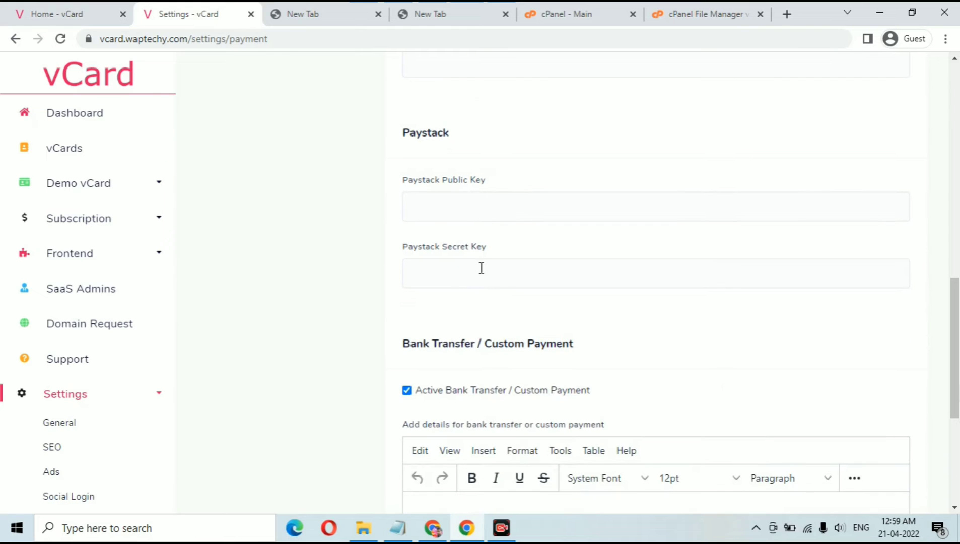
scroll(481, 267, down, 5)
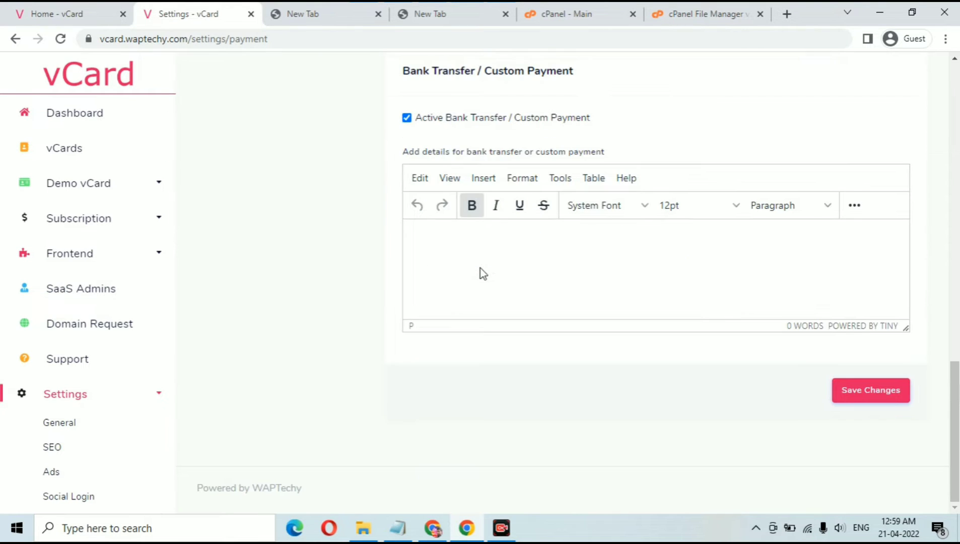
scroll(482, 273, up, 15)
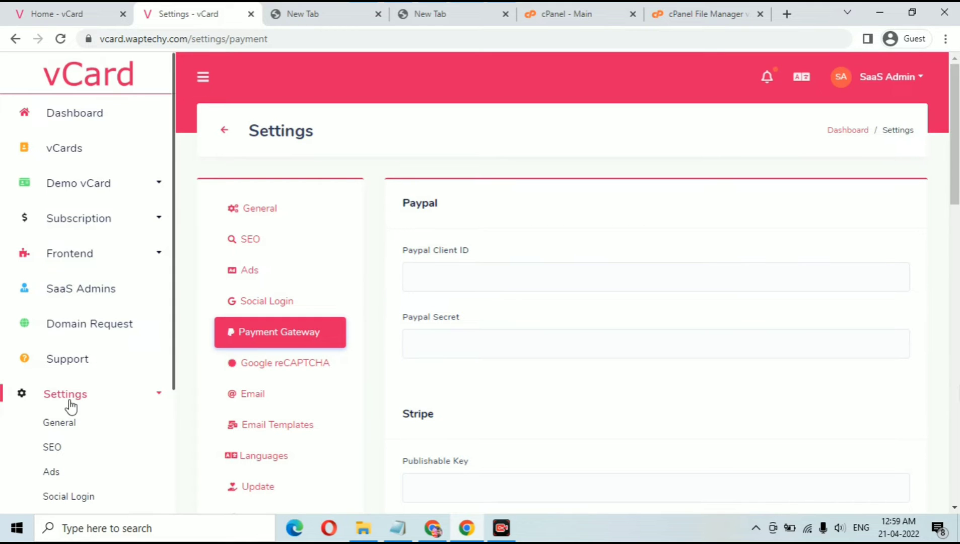
Scroll the sidebar, then close the vCard Settings tab with Ctrl+W.
scroll(73, 418, down, 1)
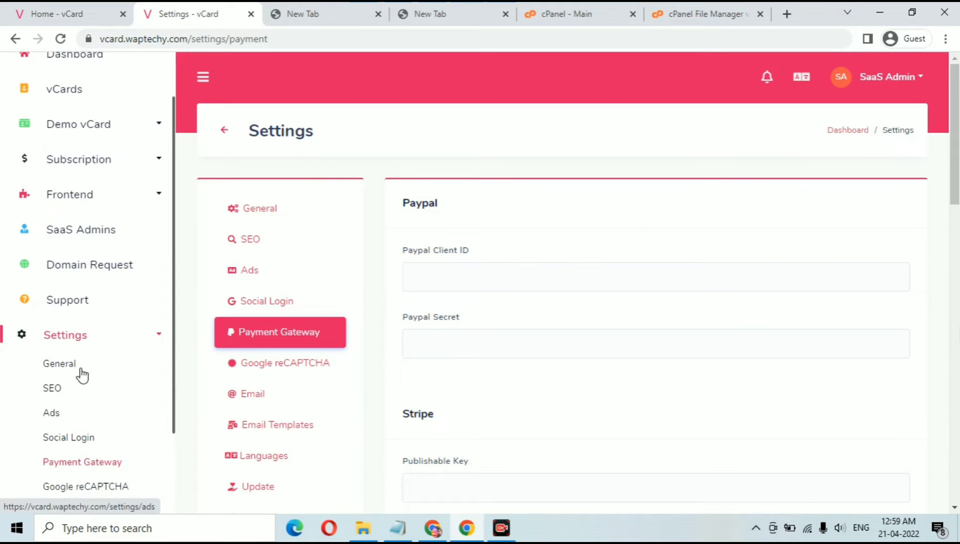
scroll(79, 375, down, 1)
scroll(76, 434, down, 1)
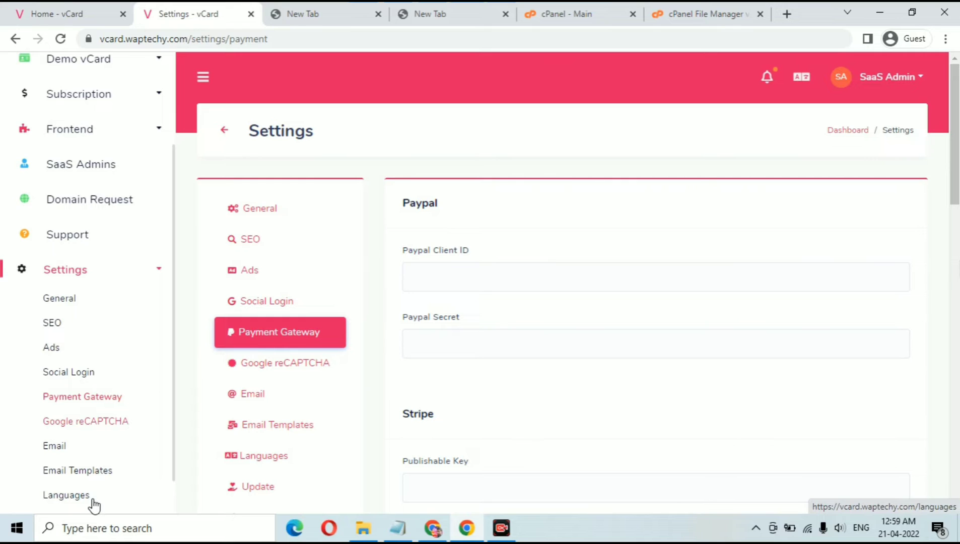
scroll(93, 506, down, 1)
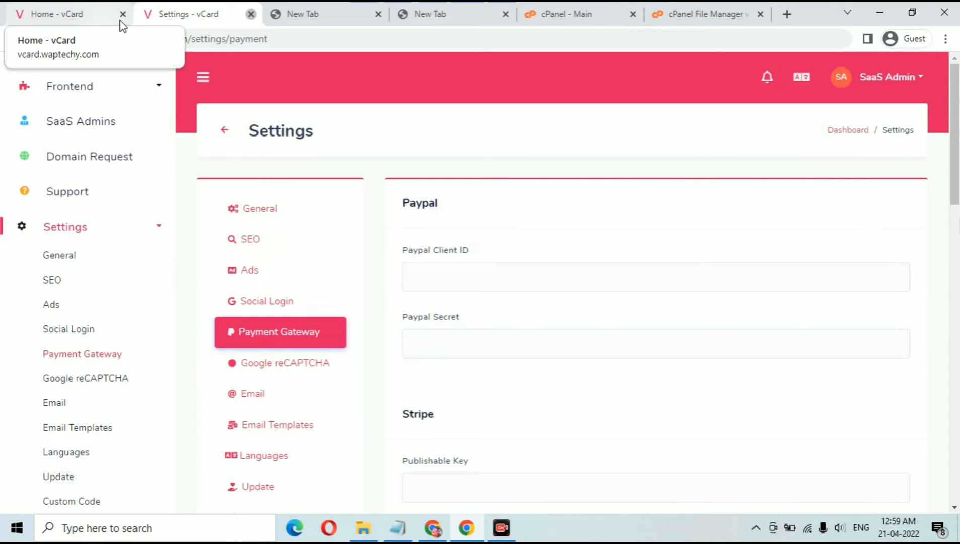
key(ctrl+w)
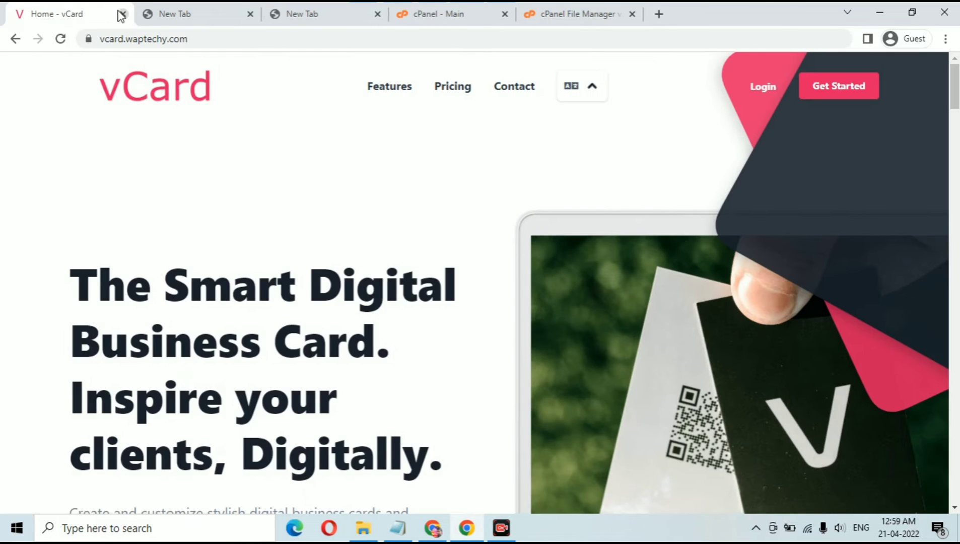
Close the Home - vCard tab and both empty New Tab tabs.
click(120, 14)
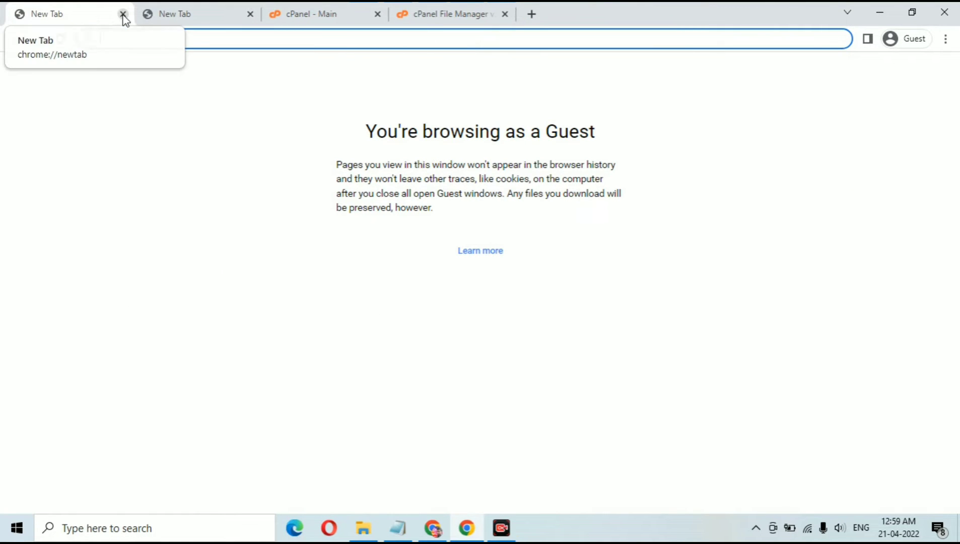
click(123, 14)
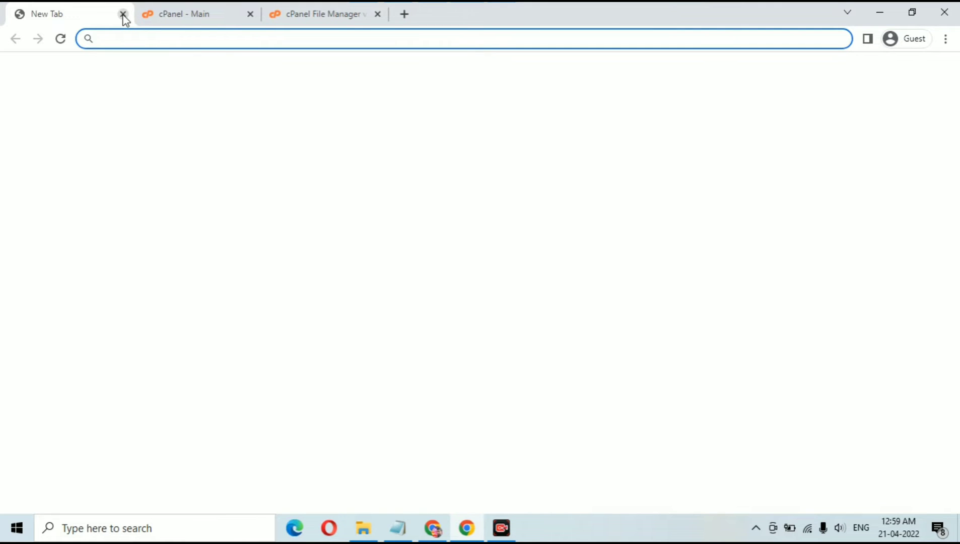
click(123, 15)
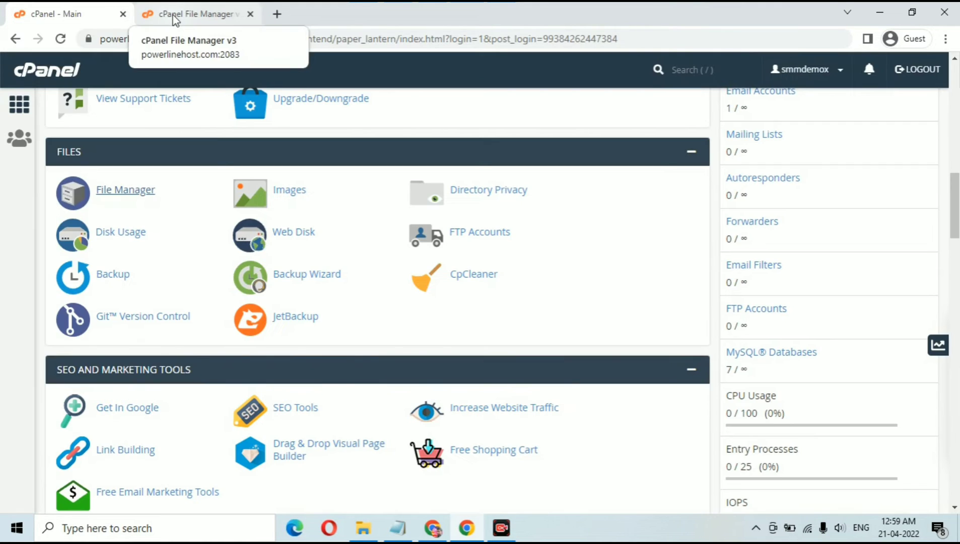
Extract Code.zip into the shinedomain.in folder in File Manager.
click(177, 15)
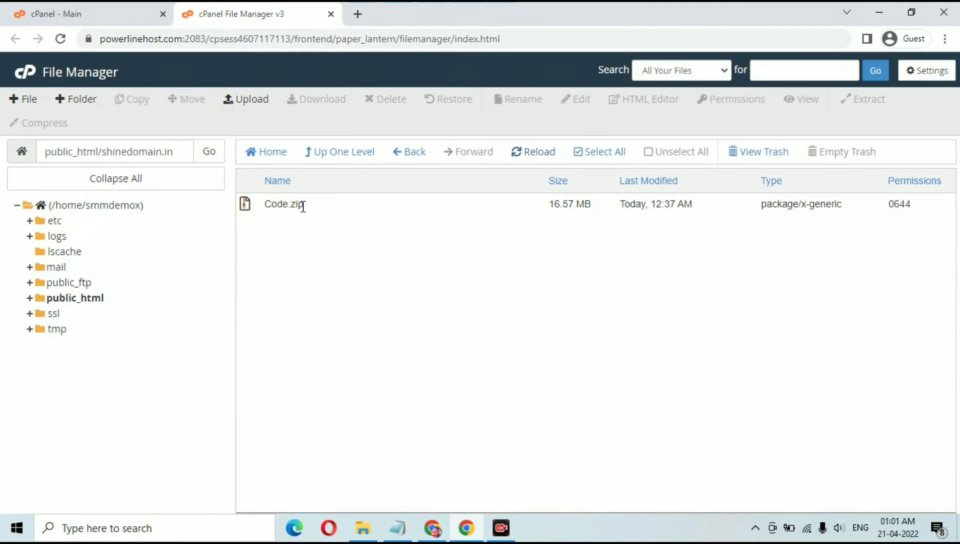
click(302, 205)
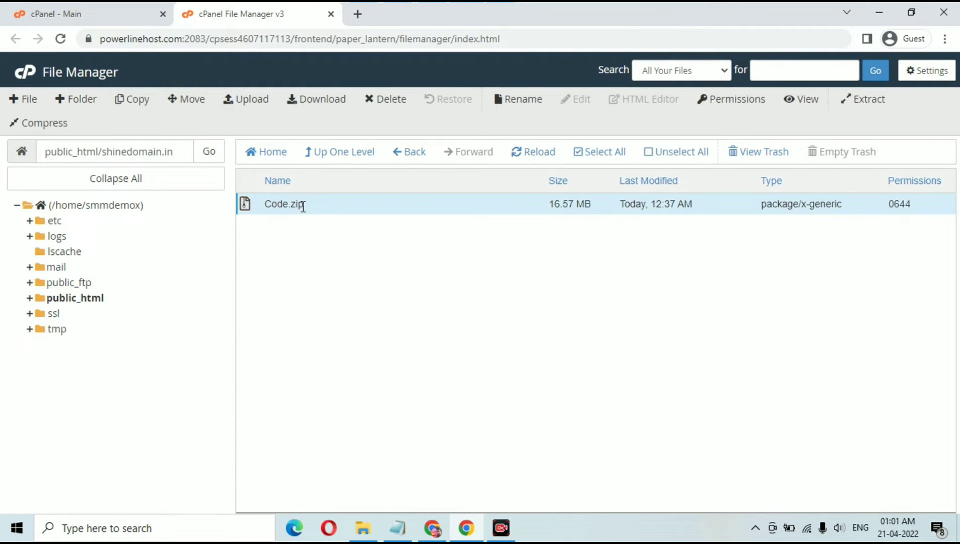
right_click(302, 207)
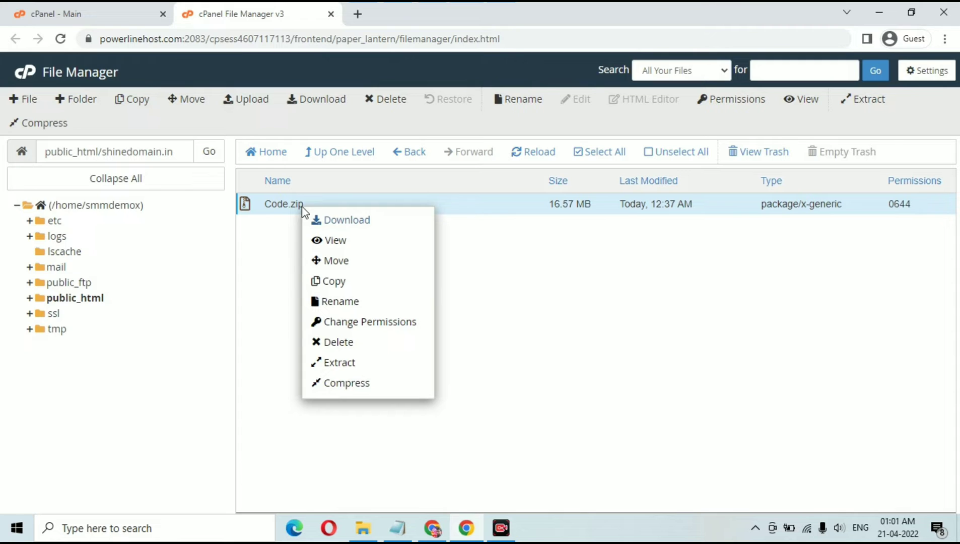
click(345, 372)
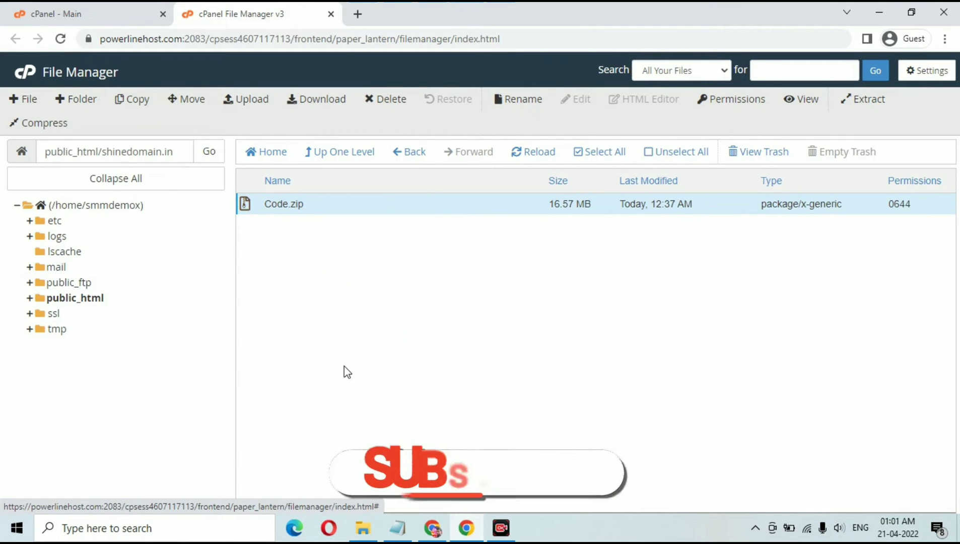
click(587, 355)
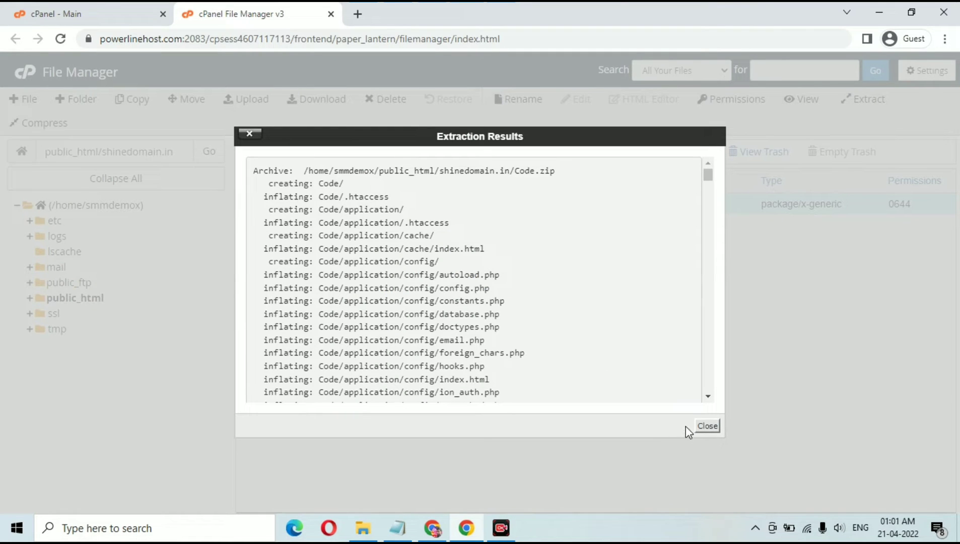
click(707, 428)
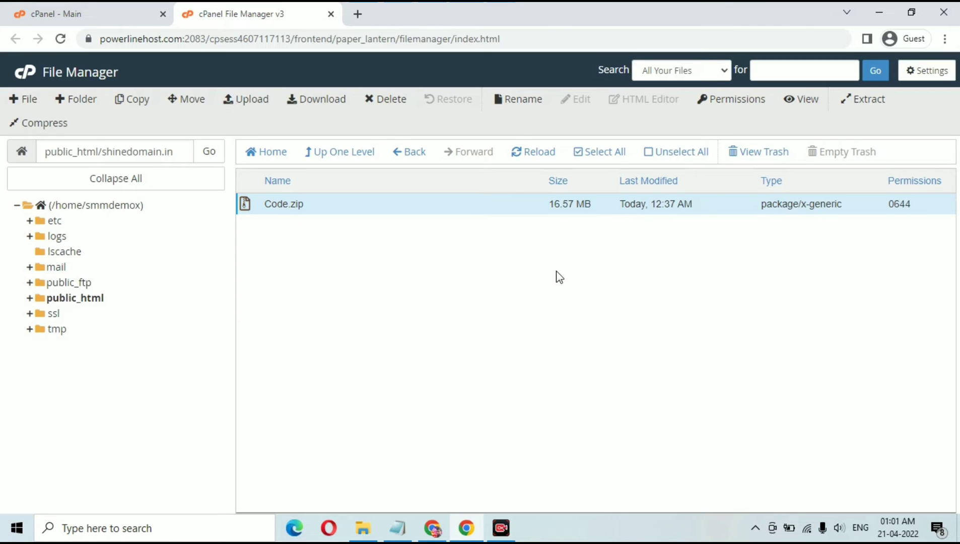
Reload the listing and open the extracted Code folder.
click(527, 161)
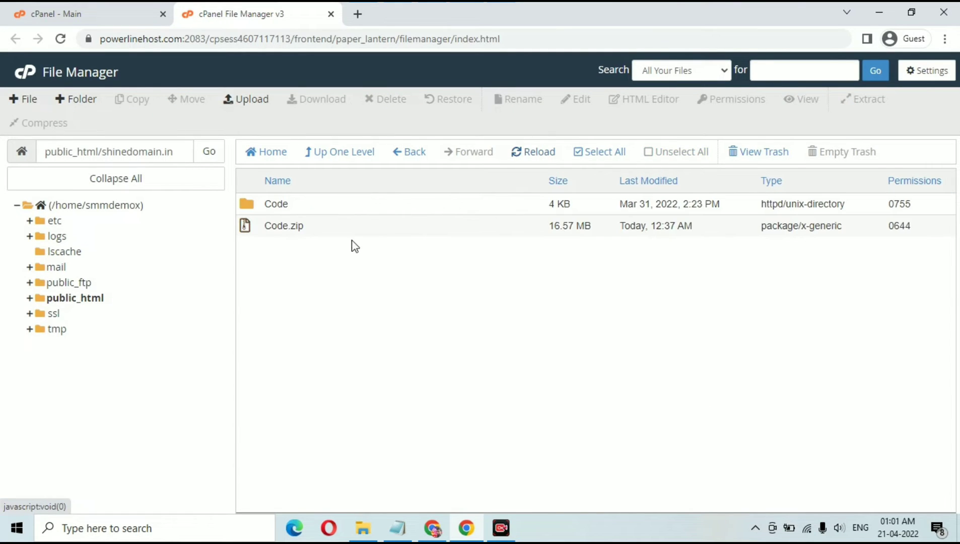
double_click(386, 204)
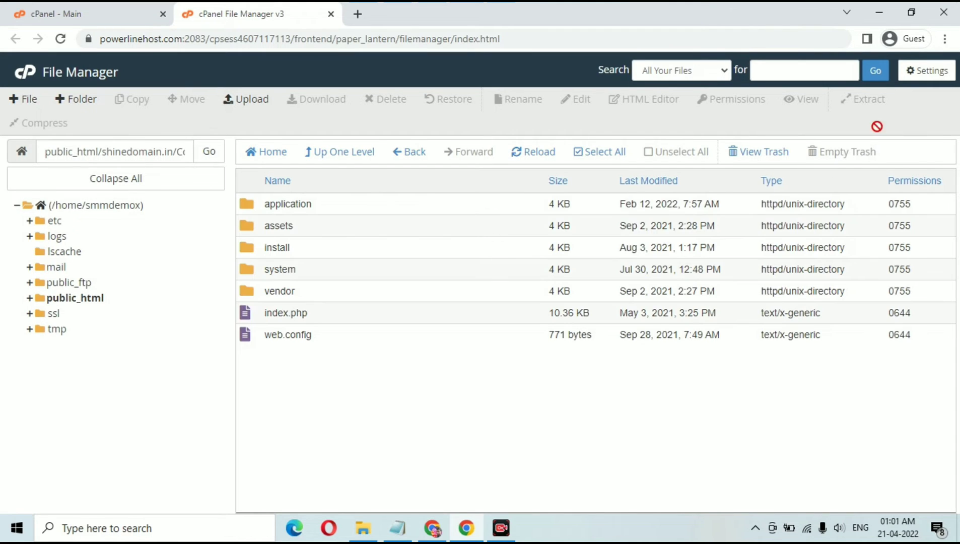
click(930, 76)
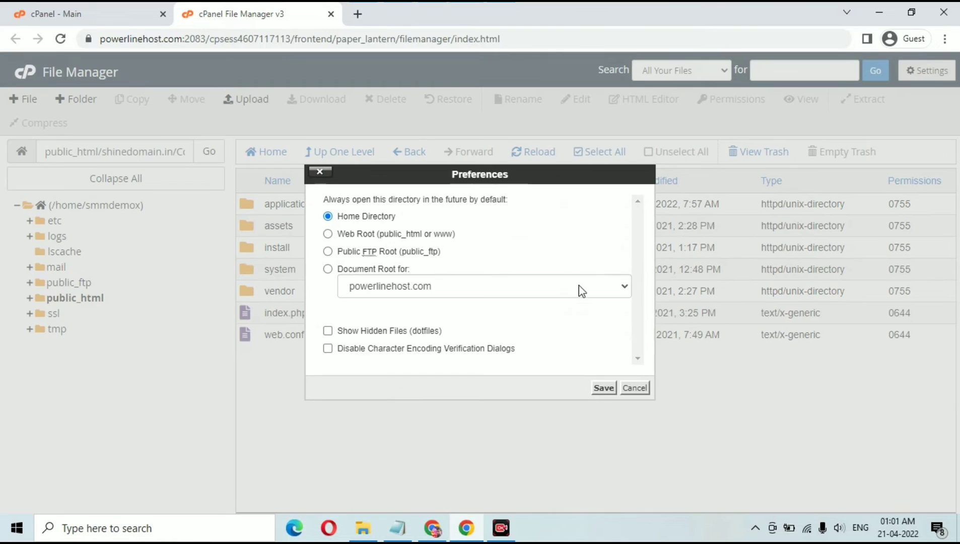
Show hidden files and move all Code contents, including .htaccess, up into shinedomain.in.
click(372, 332)
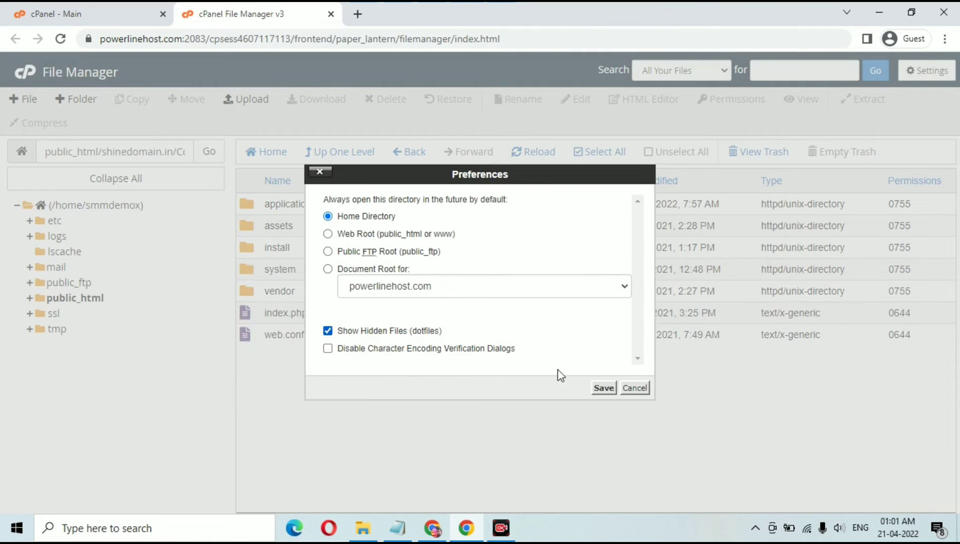
click(604, 388)
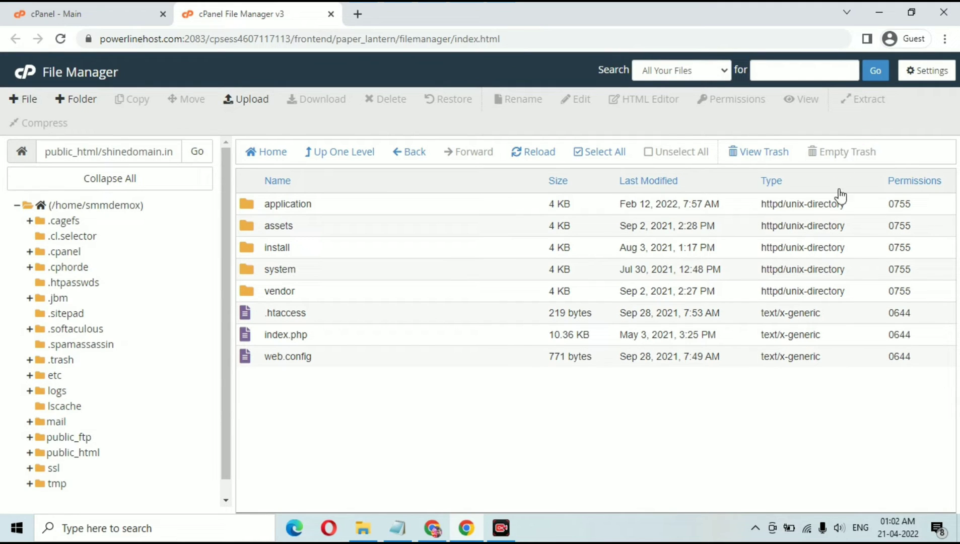
click(599, 152)
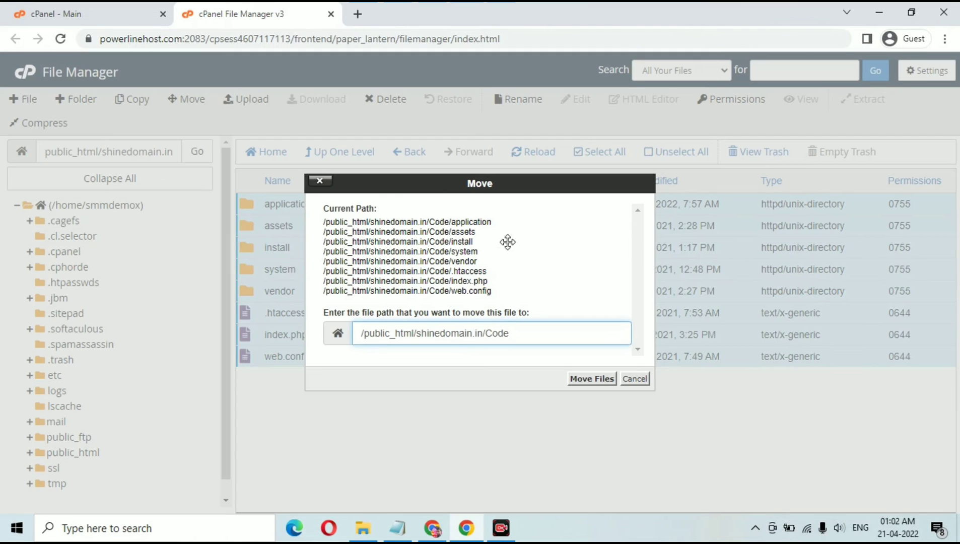
key(BackSpace)
key(BackSpace)
key(BackSpace)
key(BackSpace)
click(584, 383)
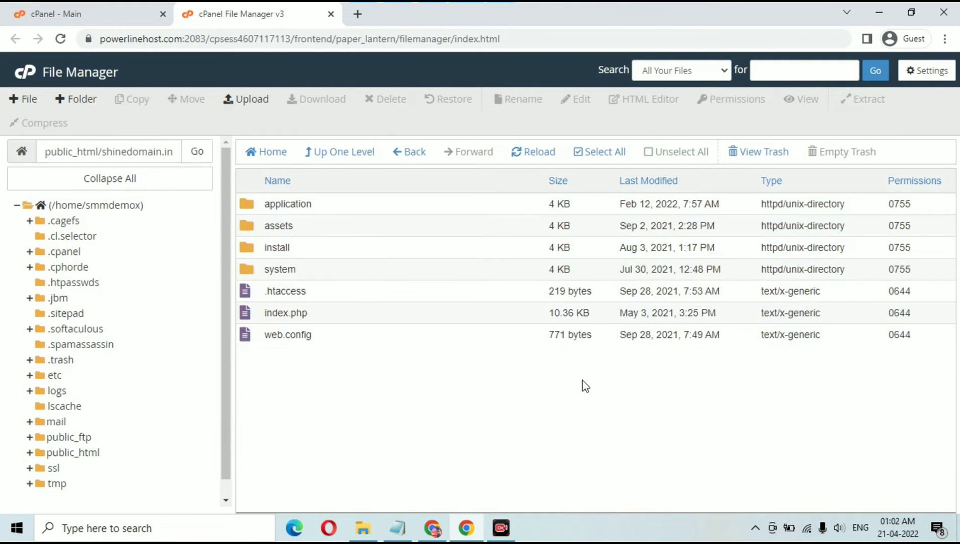
click(339, 156)
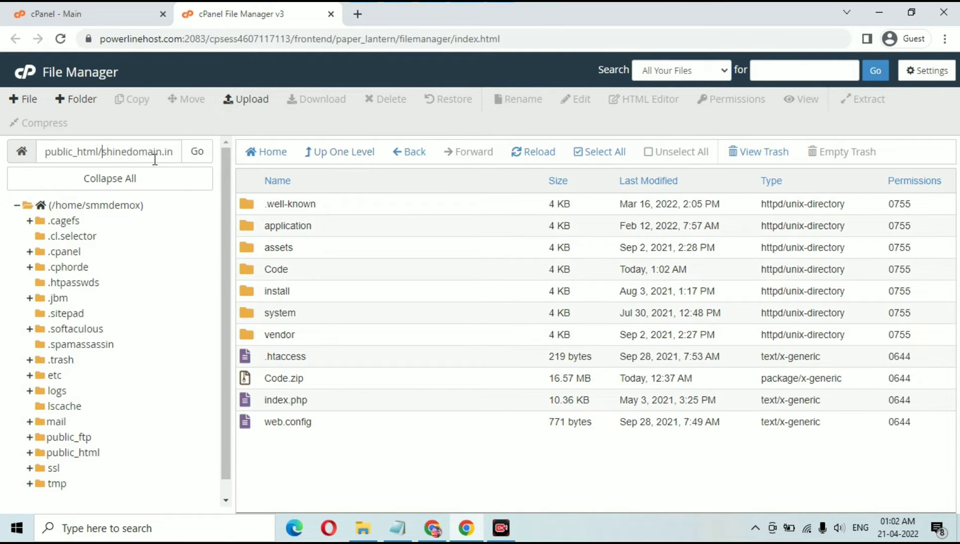
Copy shinedomain.in from the path field and load shinedomain.in/install/index.php in a new tab.
drag(103, 151, 176, 153)
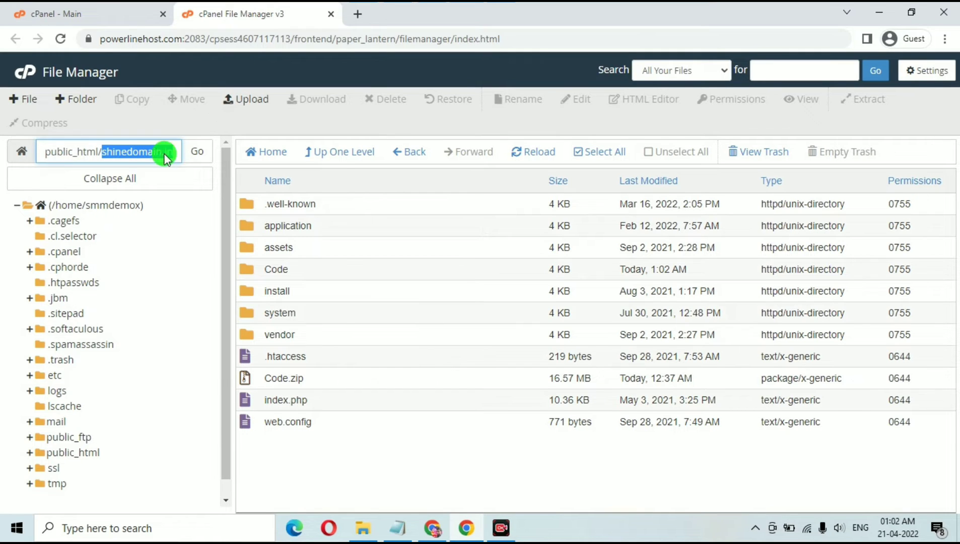
right_click(163, 153)
click(205, 207)
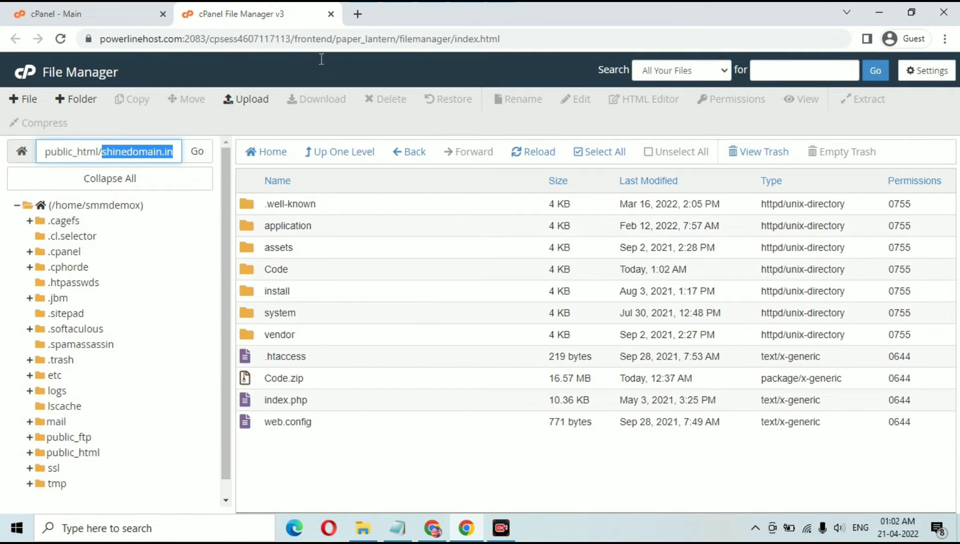
click(358, 15)
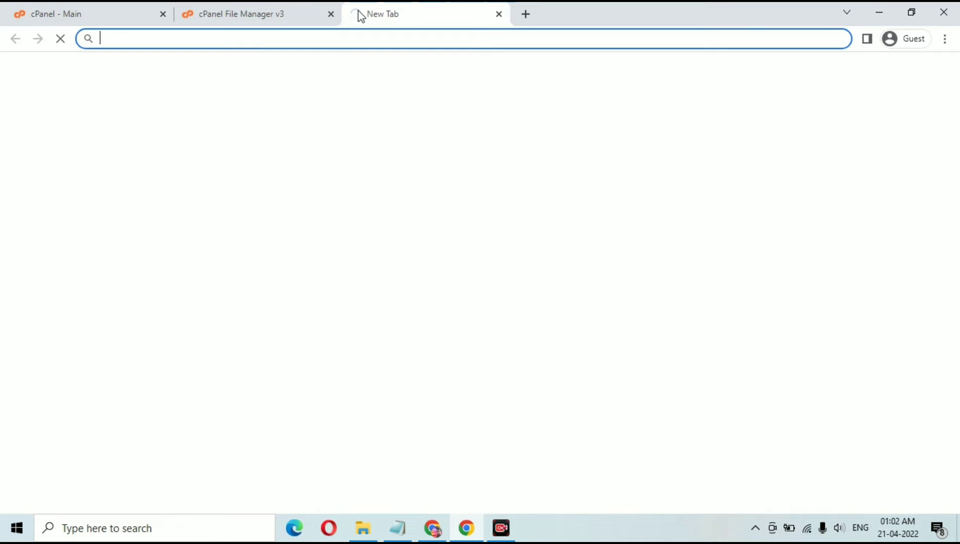
key(ctrl+v)
key(Return)
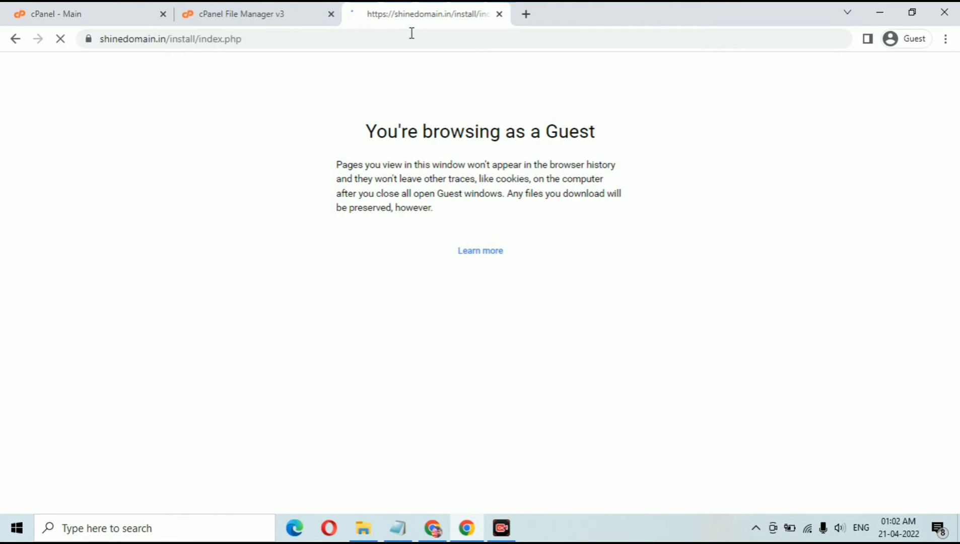
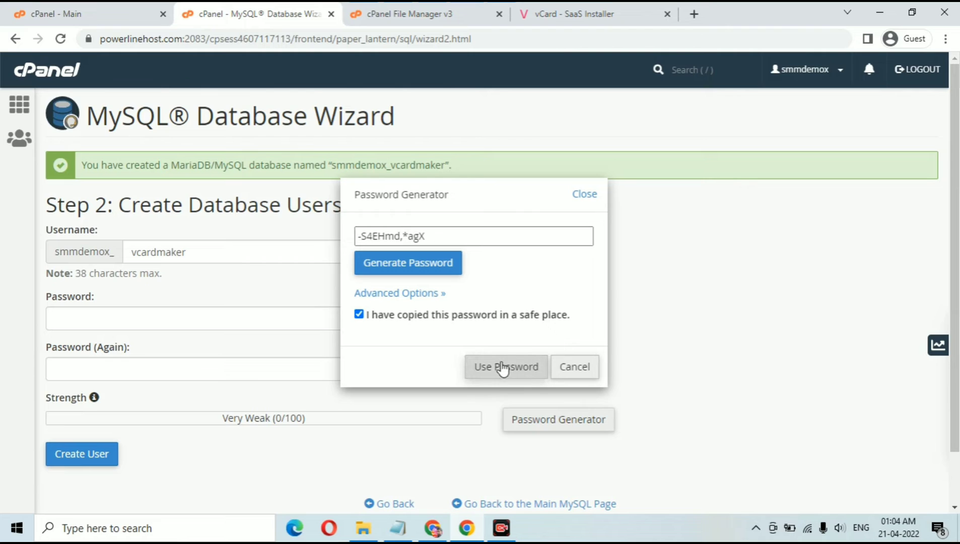
Create the smmdemox_vcardmaker user with ALL PRIVILEGES on the database, then return to the installer.
click(108, 454)
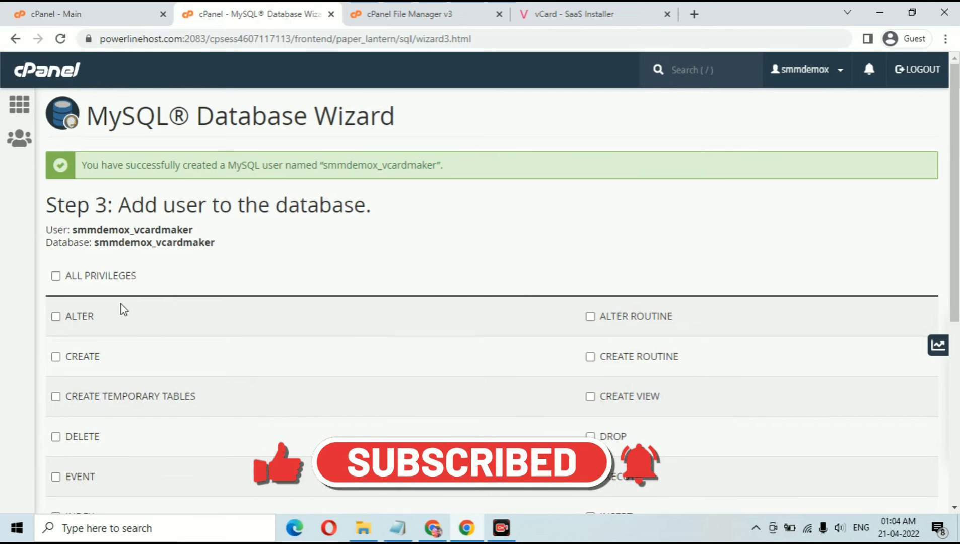
drag(118, 276, 125, 277)
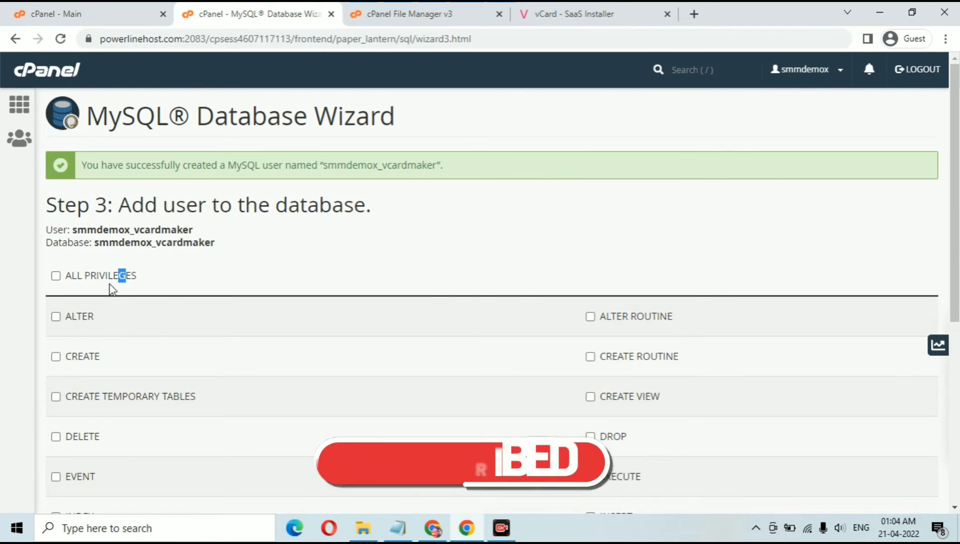
click(254, 258)
click(57, 277)
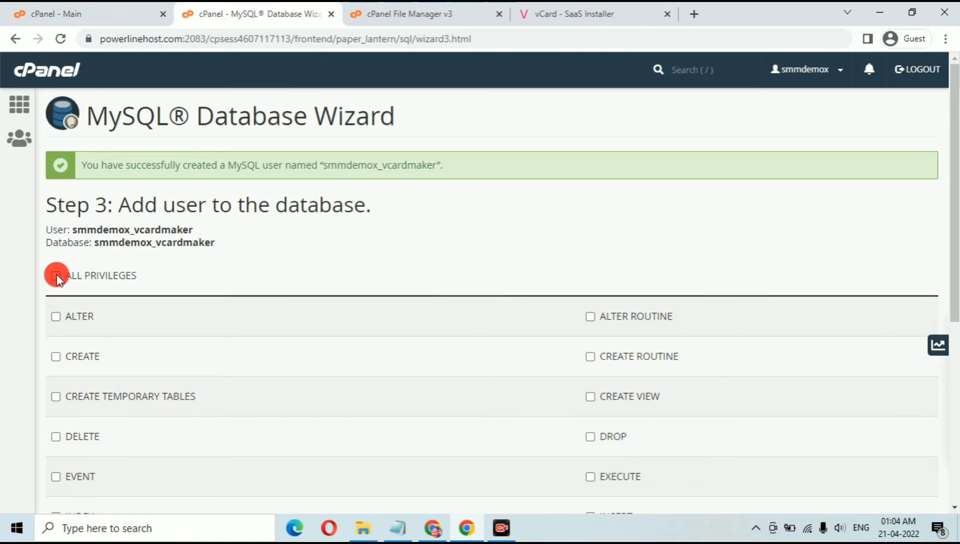
scroll(191, 270, down, 6)
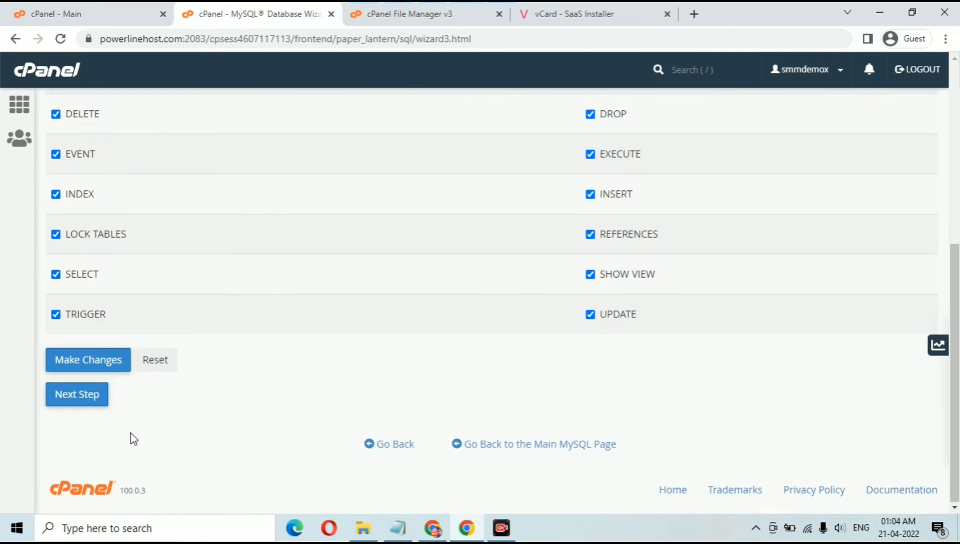
click(70, 397)
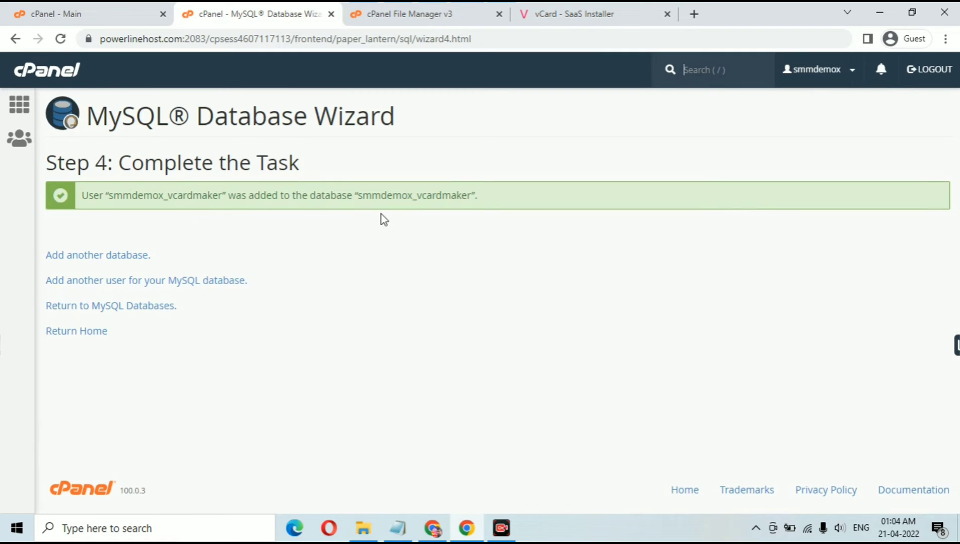
click(579, 13)
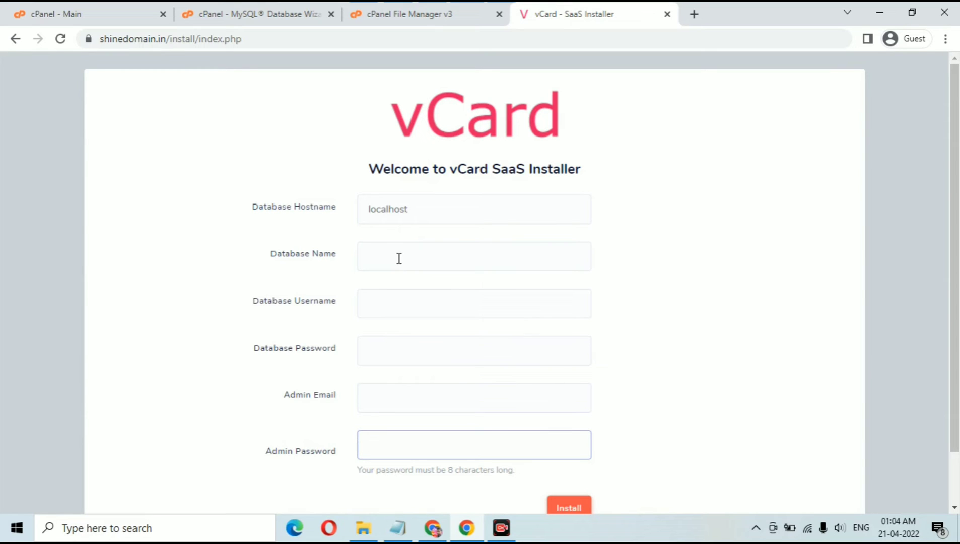
Paste the database user's password into the installer's Database Password field.
click(399, 304)
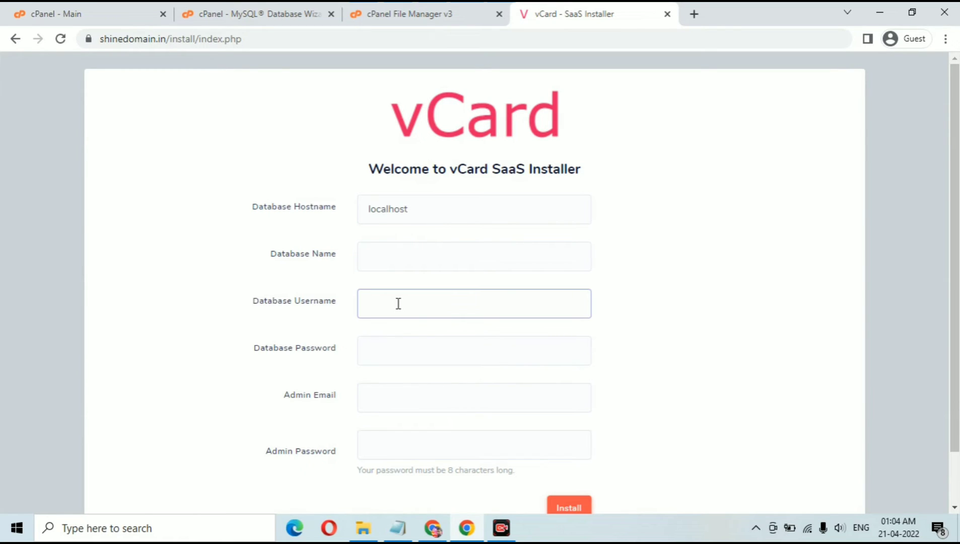
click(392, 351)
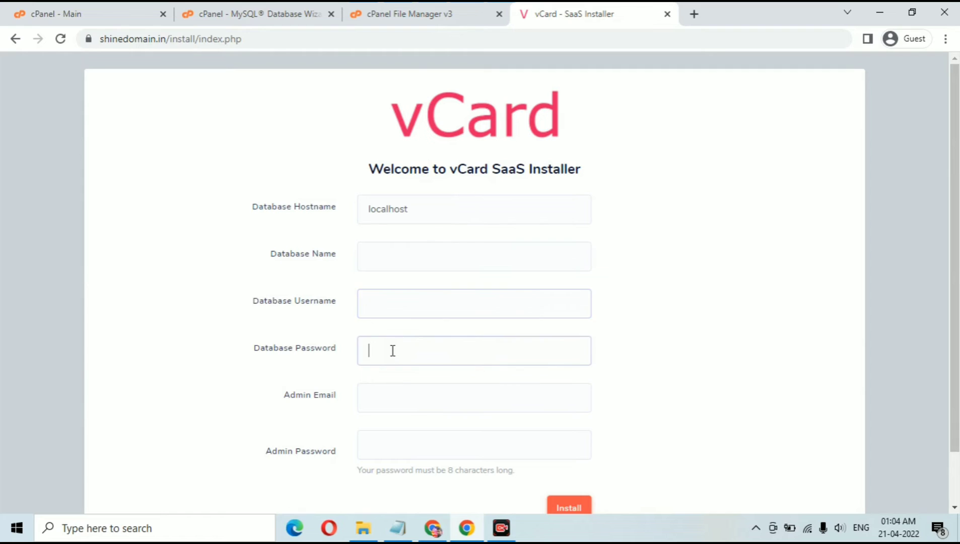
key(ctrl+v)
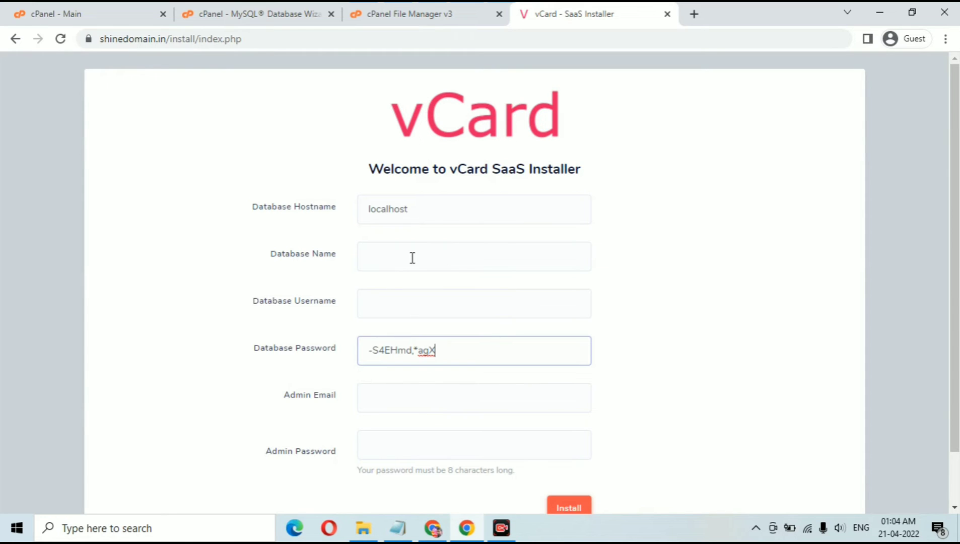
Copy the user name from cPanel's success message into Database Name, then clear the wrong value.
click(412, 257)
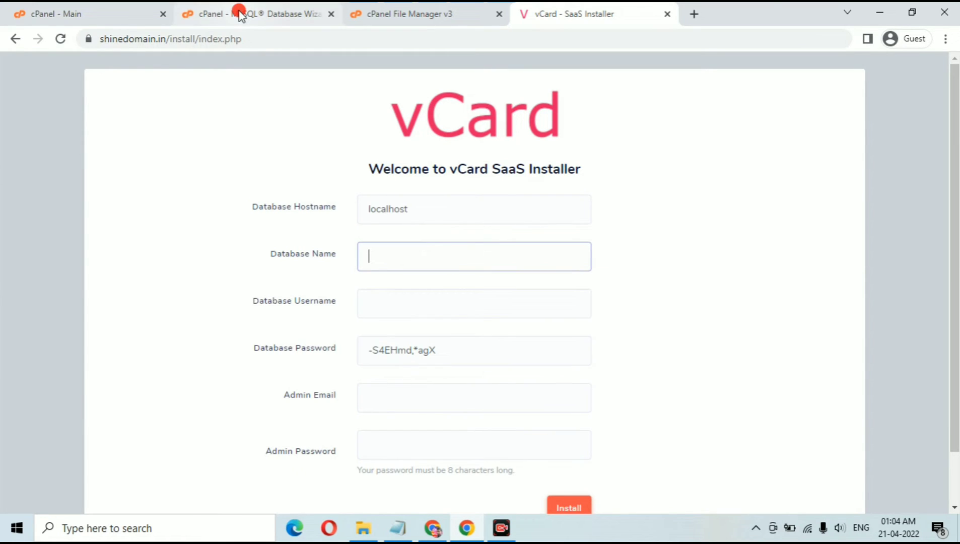
click(237, 14)
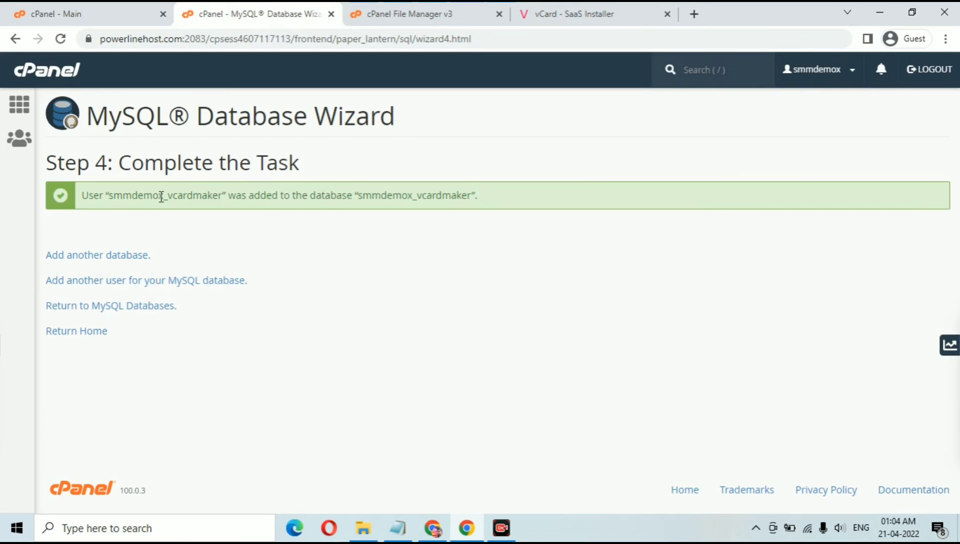
drag(107, 196, 224, 198)
right_click(218, 202)
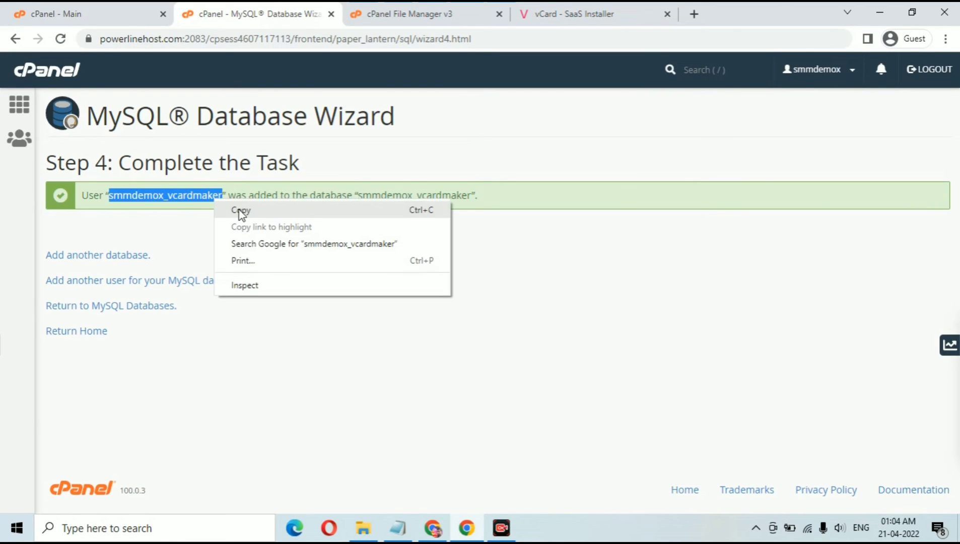
click(241, 211)
click(550, 11)
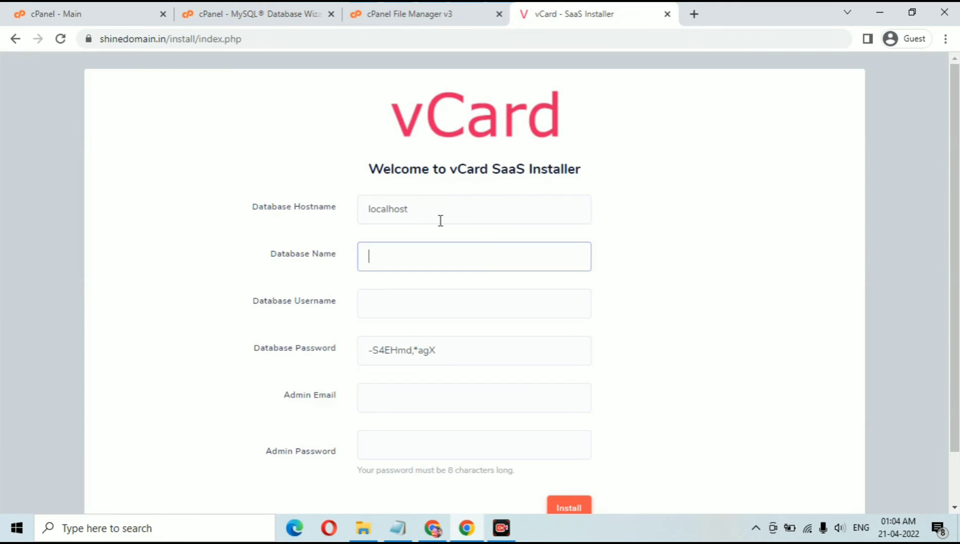
key(ctrl+v)
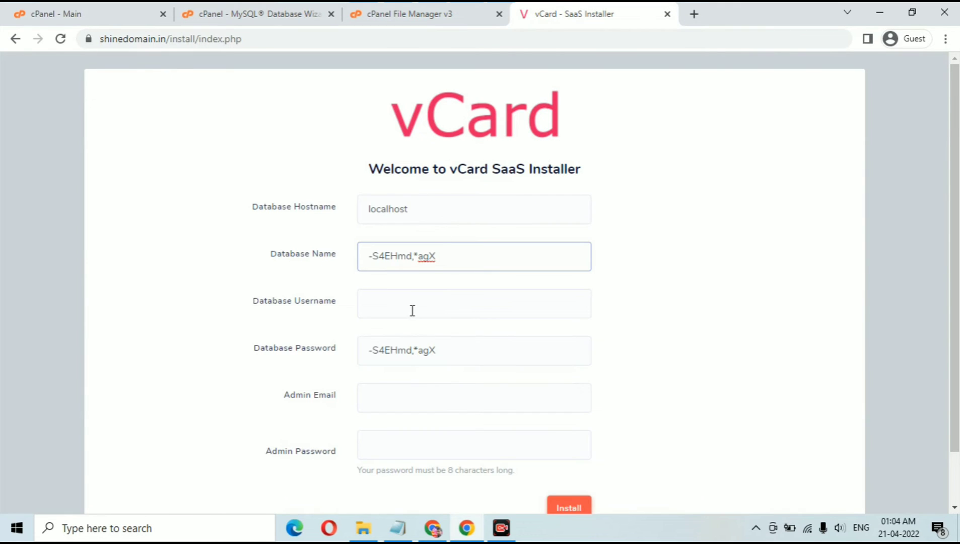
drag(454, 267, 343, 268)
key(BackSpace)
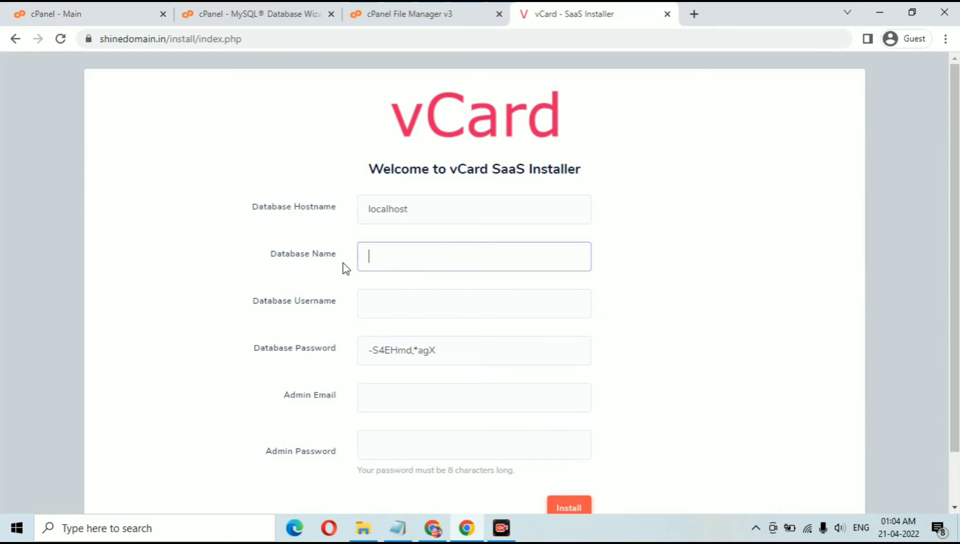
Fill both Database Name and Database Username with smmdemox_vcardmaker copied from cPanel.
click(247, 11)
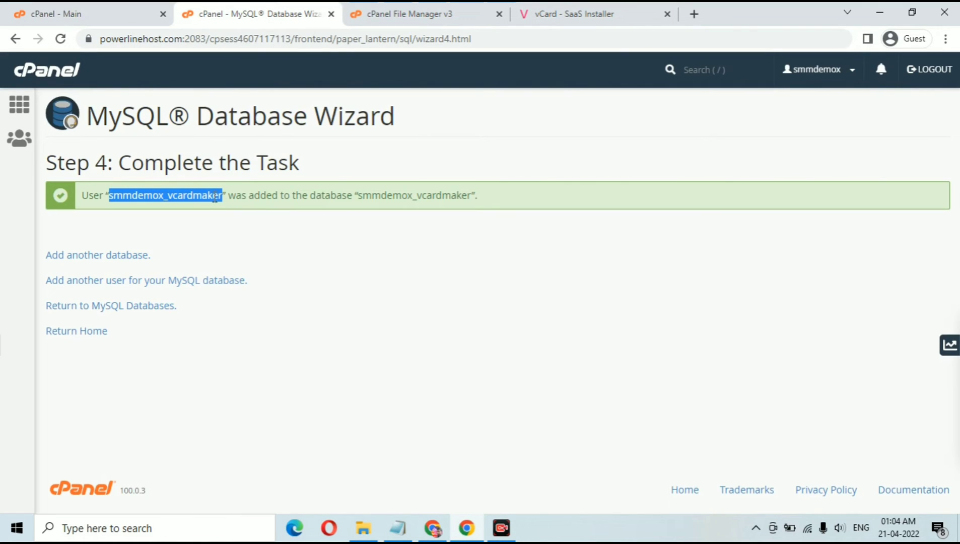
right_click(210, 200)
click(260, 210)
click(547, 7)
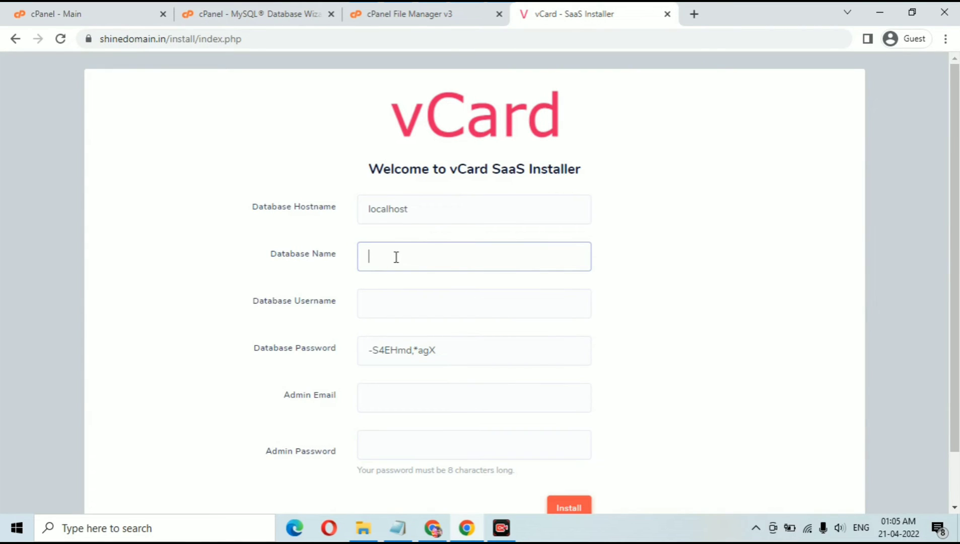
key(ctrl+v)
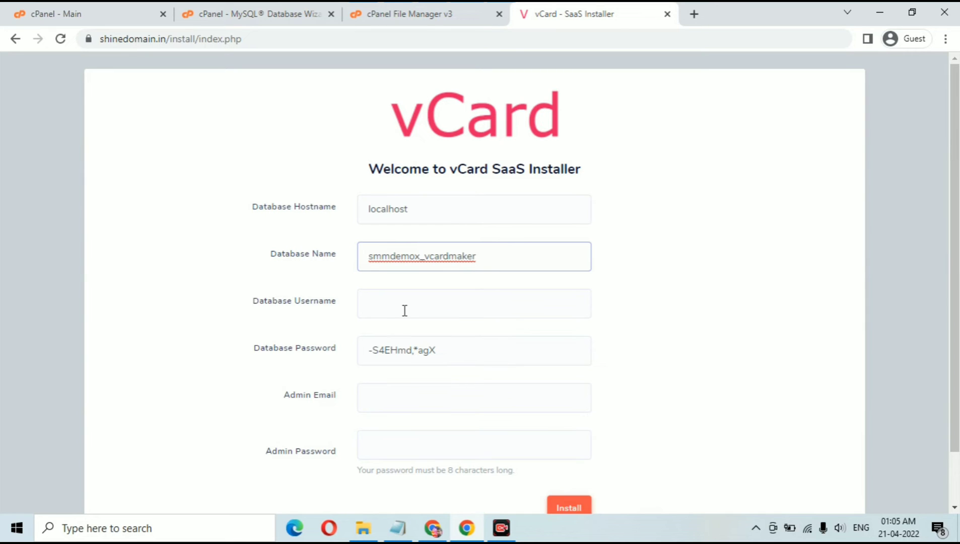
click(405, 311)
key(ctrl+v)
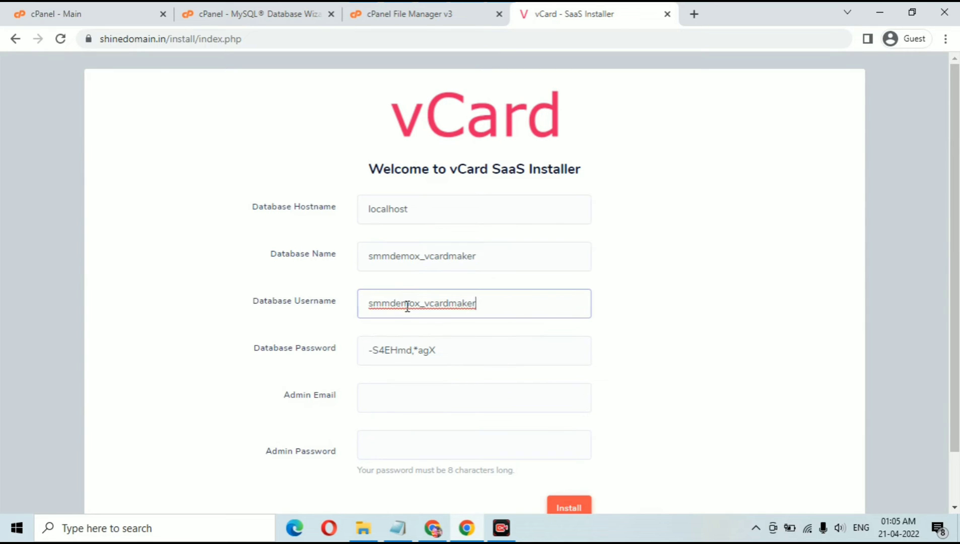
scroll(409, 306, down, 1)
click(397, 335)
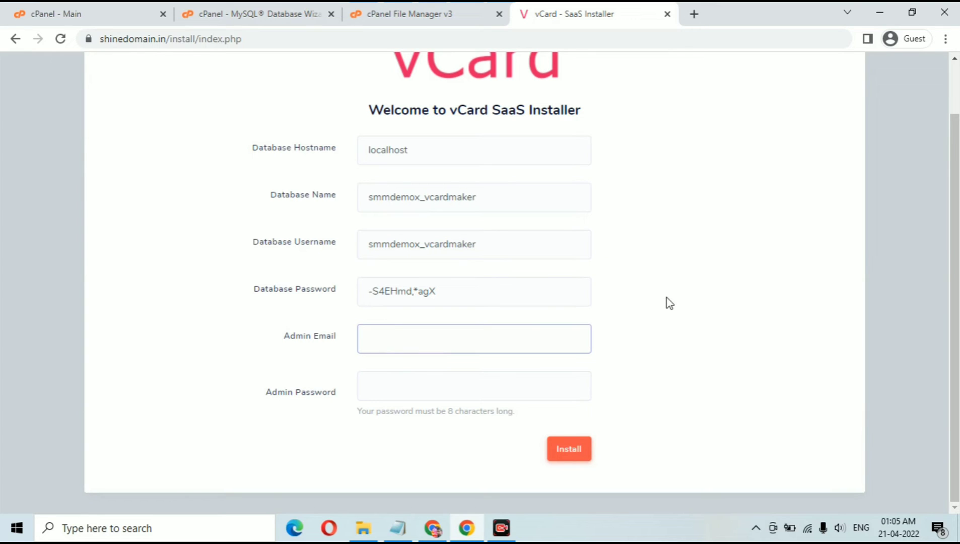
text(admin@admin.com)
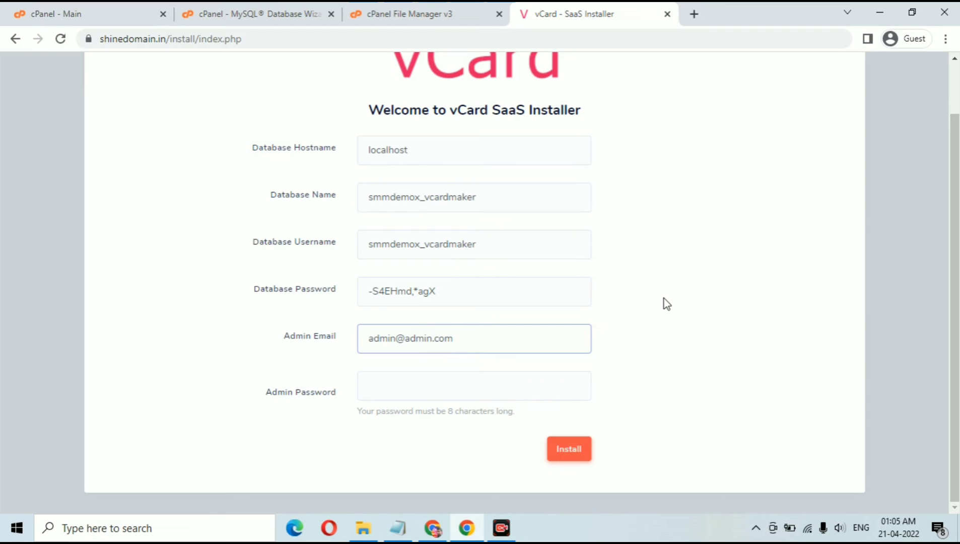
click(409, 391)
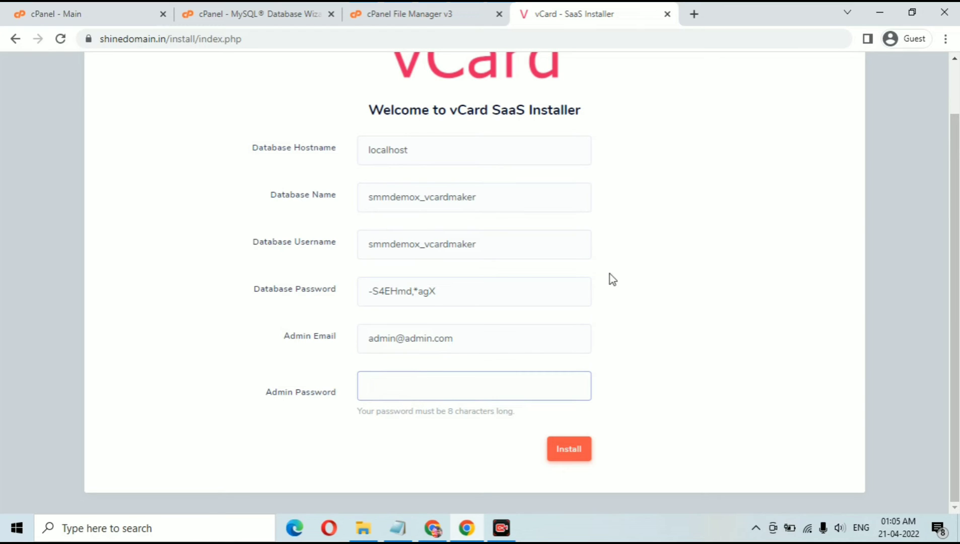
click(574, 454)
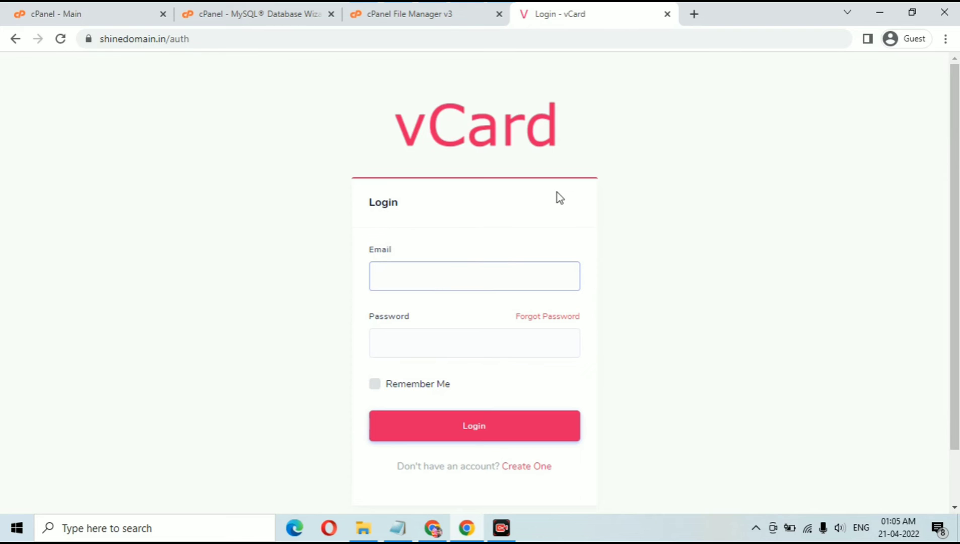
text(admin@admin.co)
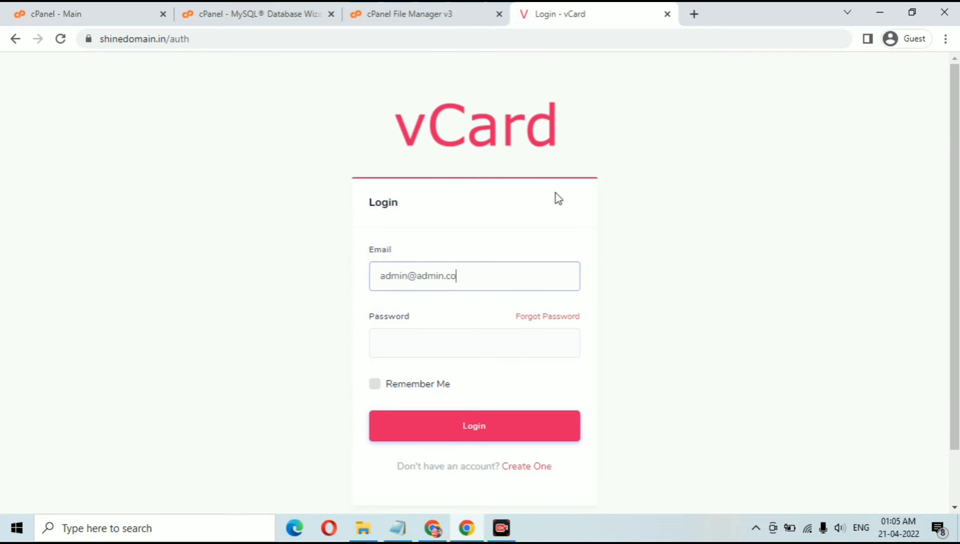
text(m)
click(441, 341)
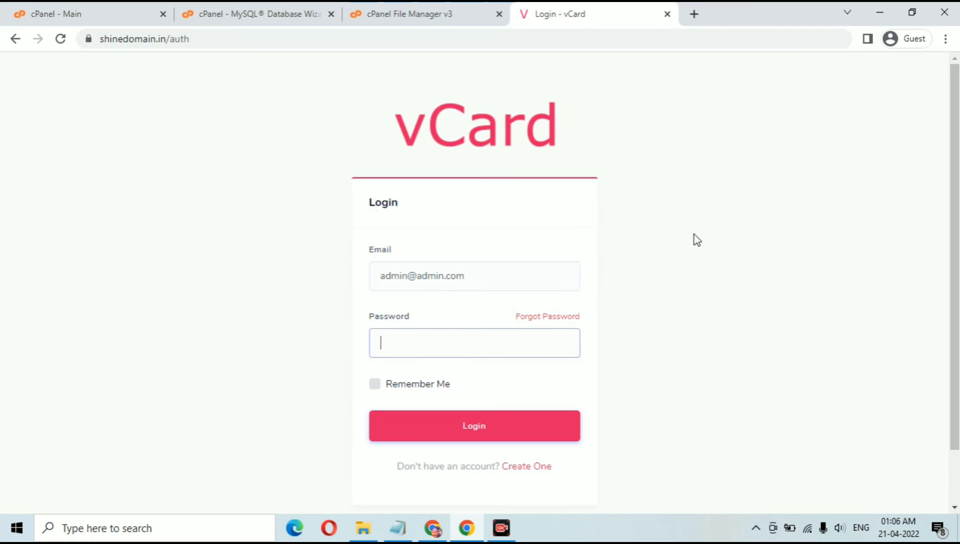
click(479, 427)
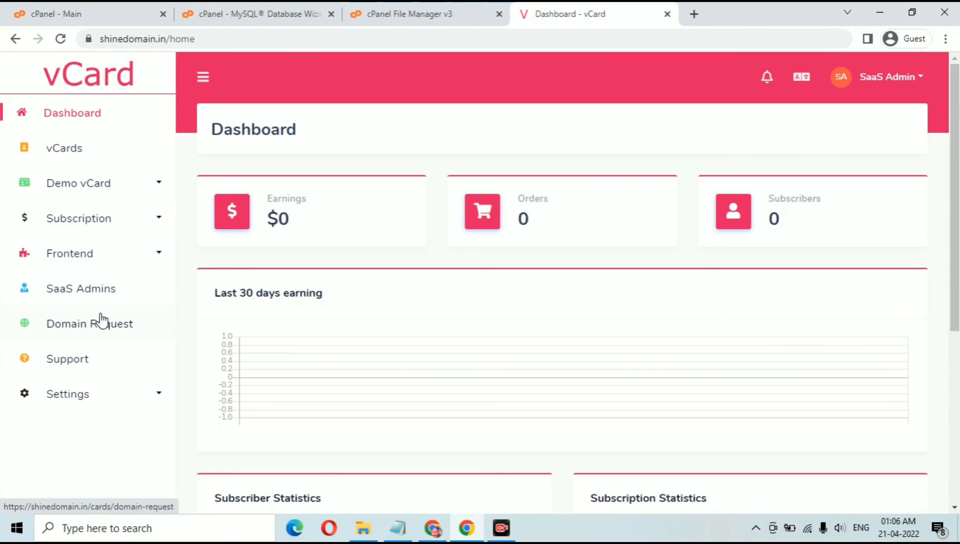
In Frontend > General, enable all sections including Landing Page, Features, Contact Form, About Us, Privacy Policy, Terms.
click(103, 261)
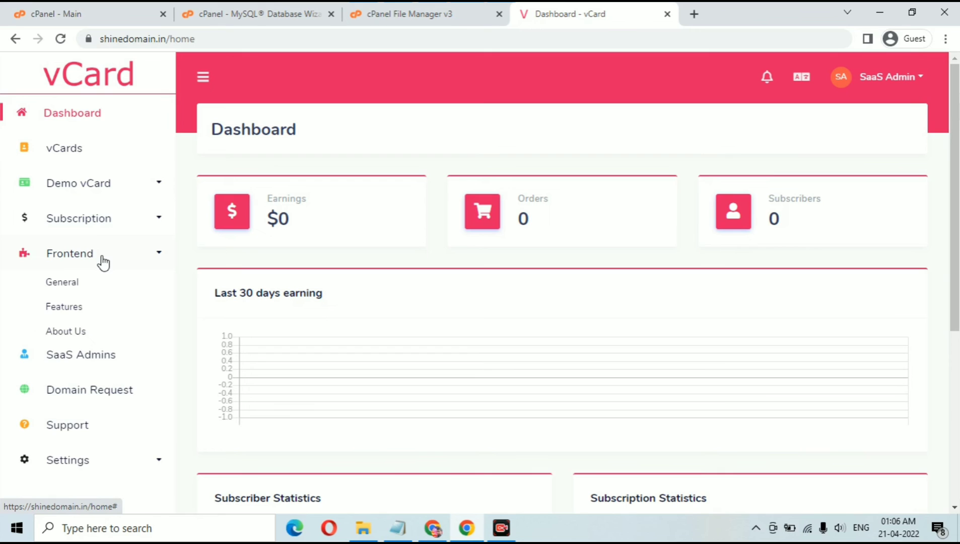
click(69, 293)
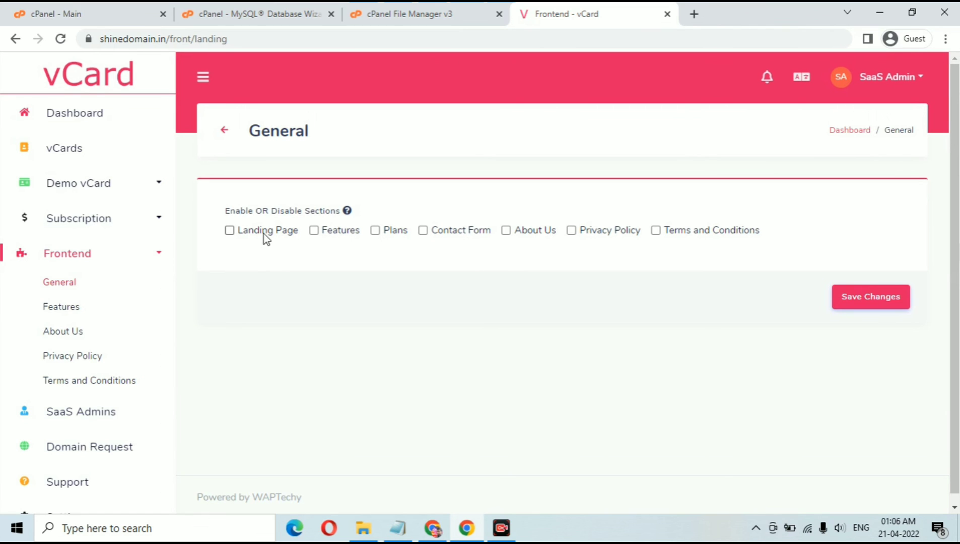
click(262, 235)
click(231, 231)
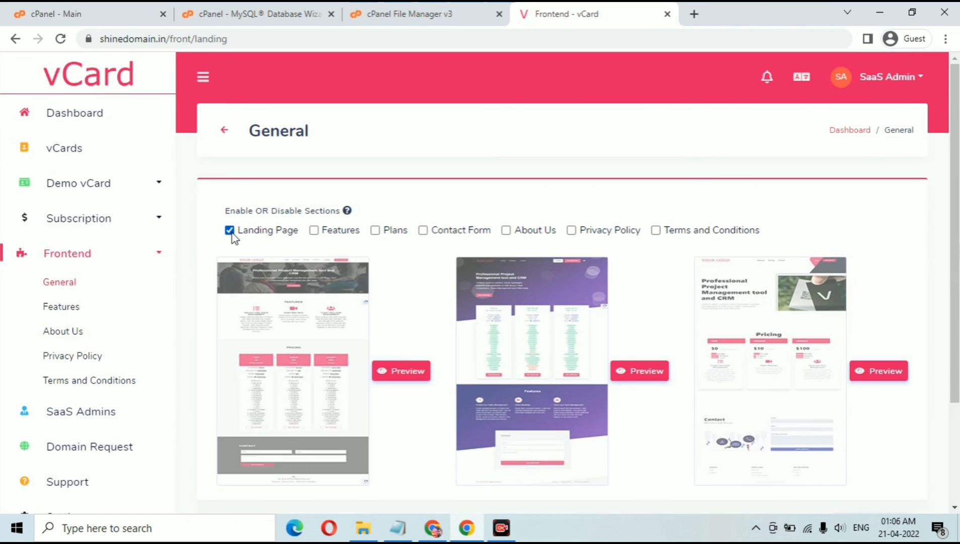
click(314, 231)
click(424, 230)
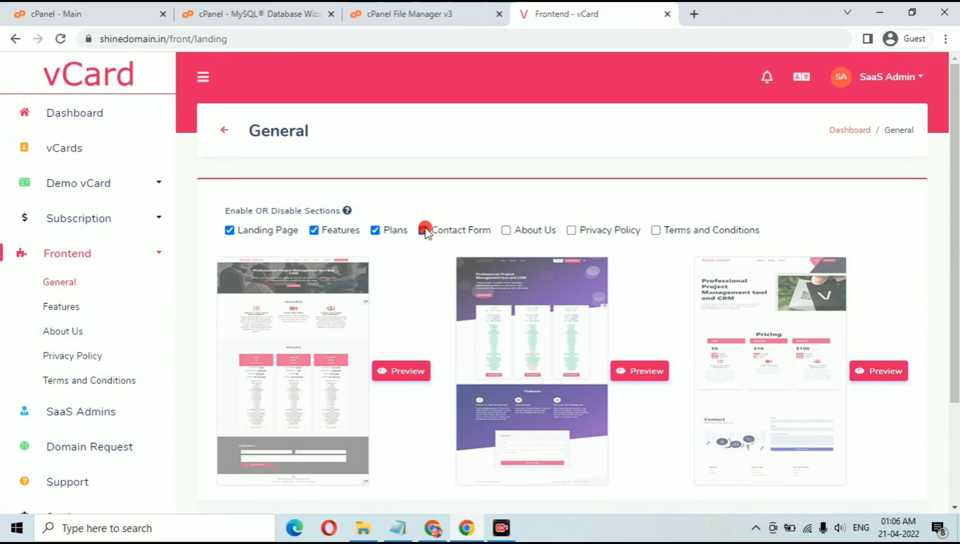
click(505, 231)
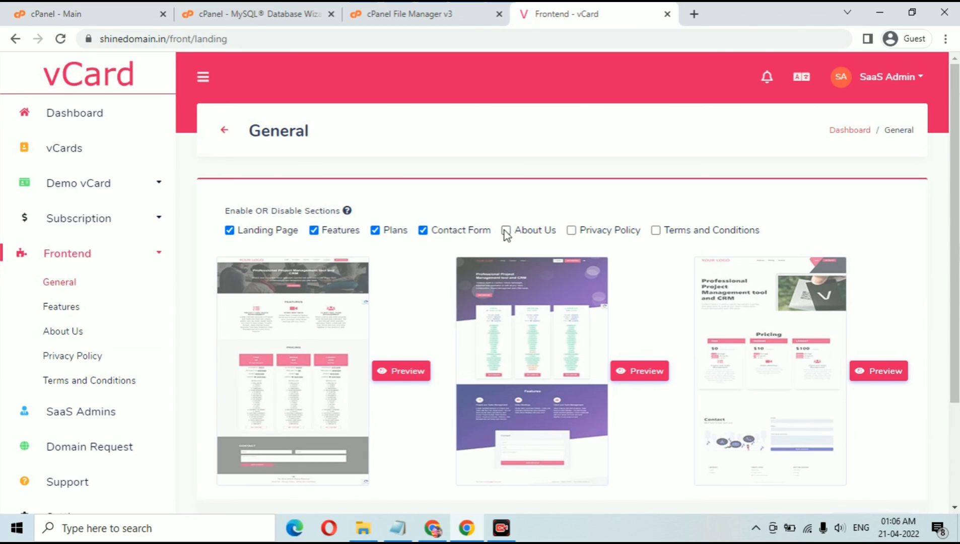
click(623, 230)
click(656, 231)
scroll(680, 293, down, 3)
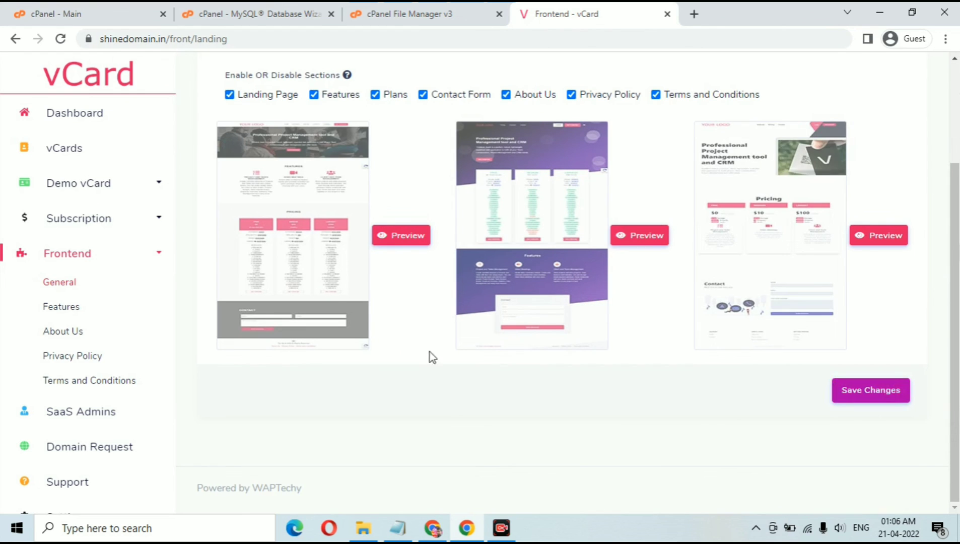
Choose the middle purple landing template and save the frontend settings.
click(526, 246)
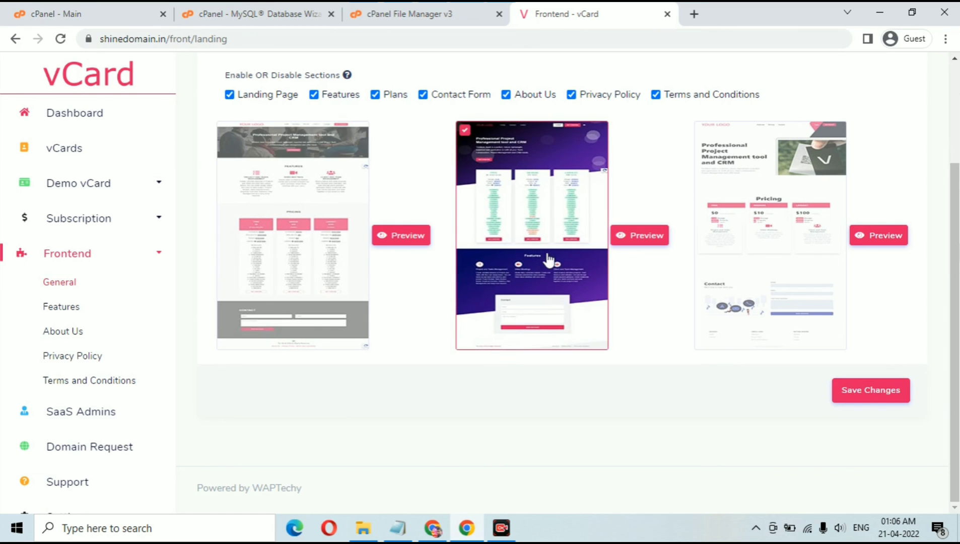
click(849, 392)
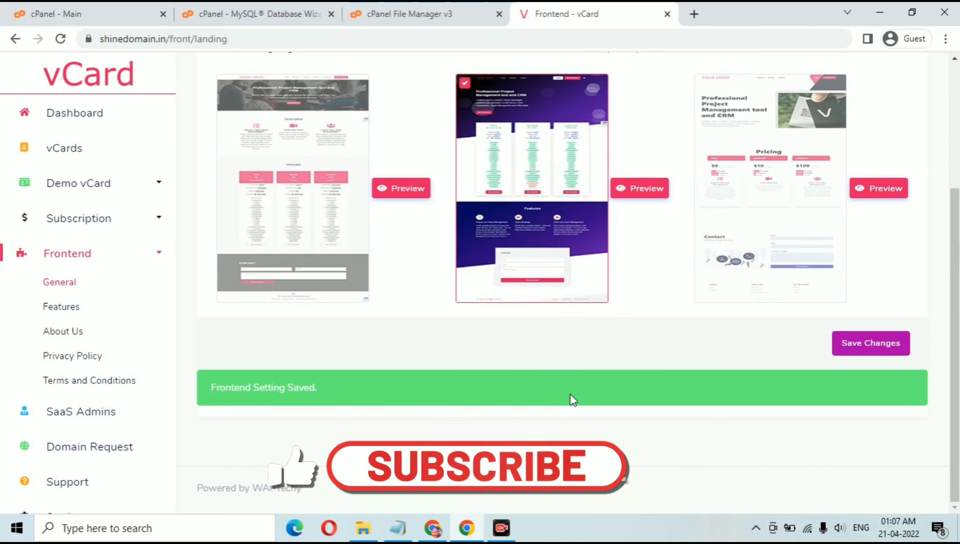
scroll(570, 392, up, 4)
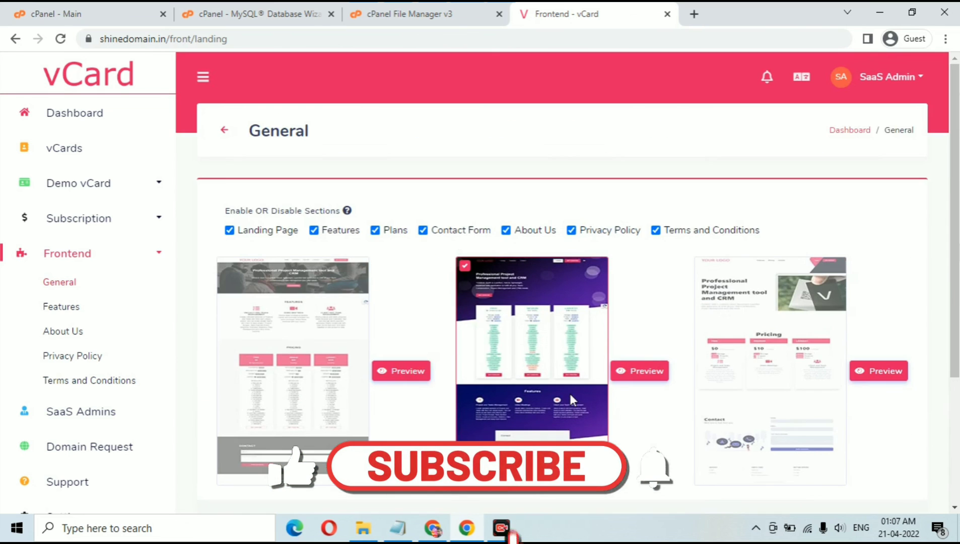
click(899, 78)
click(837, 149)
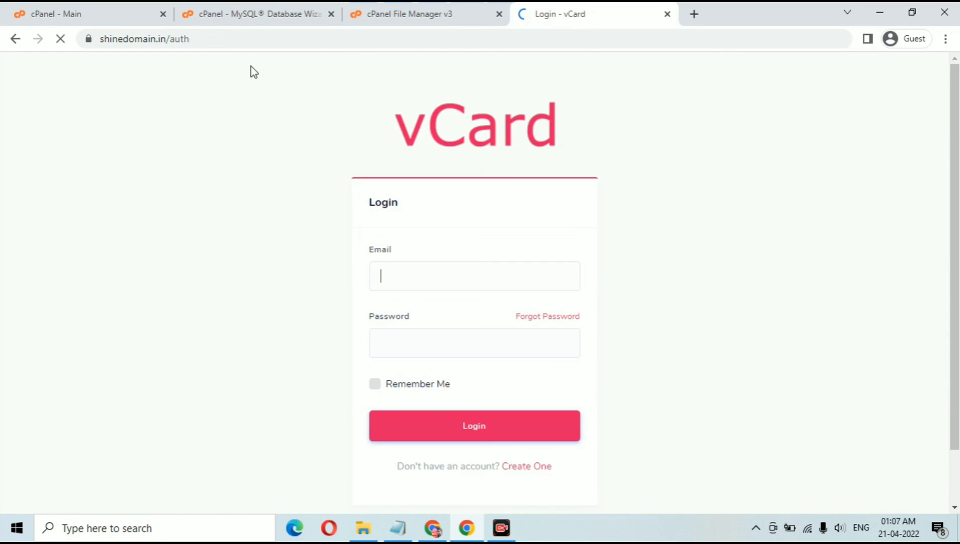
click(231, 38)
click(237, 38)
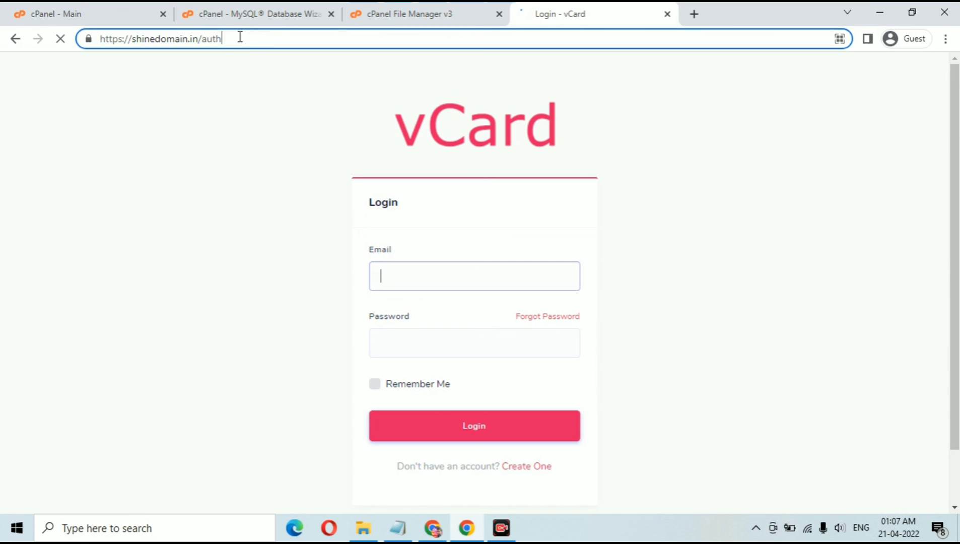
key(BackSpace)
key(BackSpace)
key(BackSpace)
key(BackSpace)
key(BackSpace)
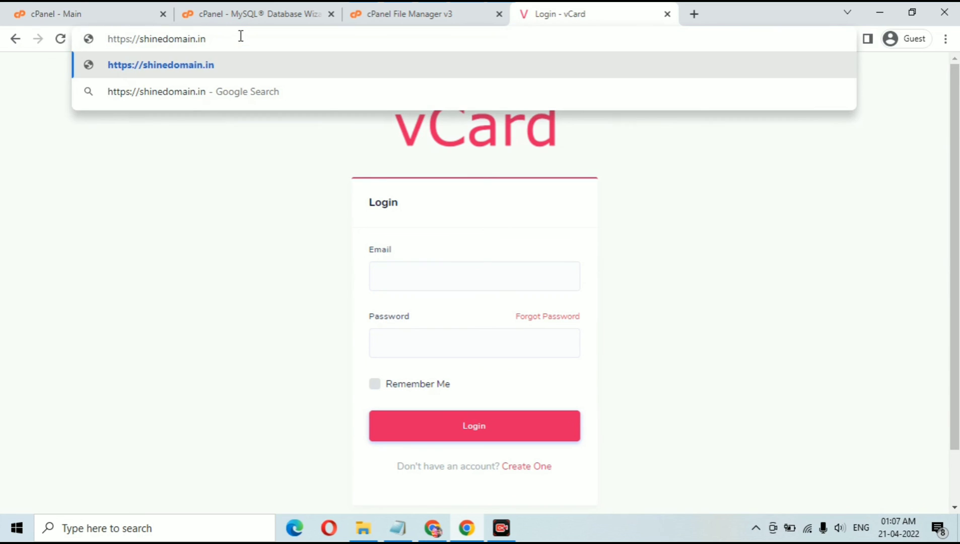
key(Return)
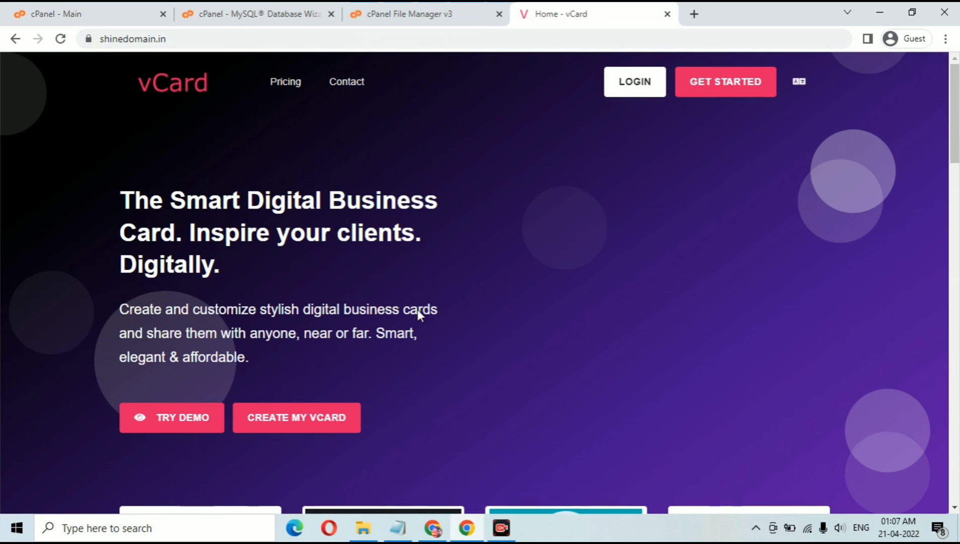
Scroll through the homepage's eight theme previews, Trial Plan pricing card and contact form.
scroll(418, 309, down, 12)
scroll(423, 315, down, 5)
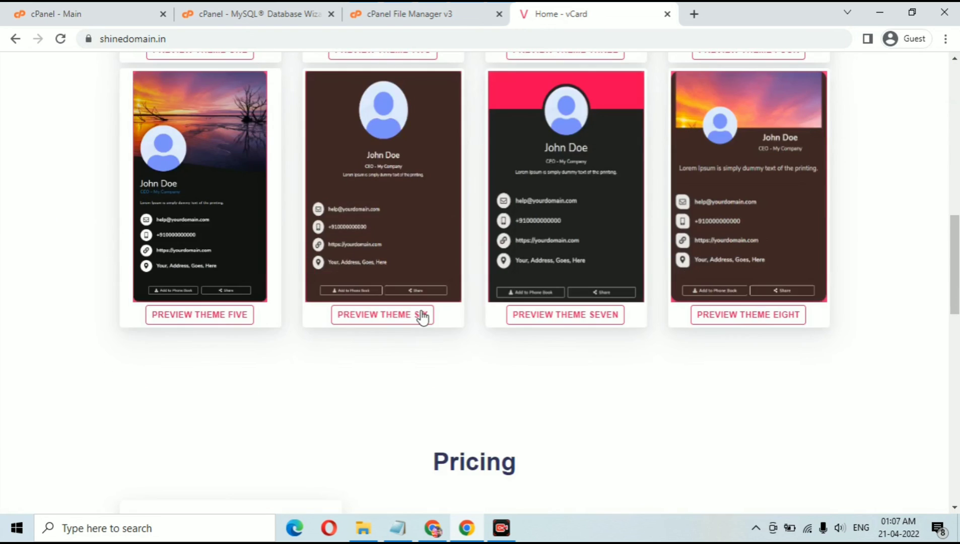
scroll(423, 315, up, 5)
scroll(421, 310, down, 10)
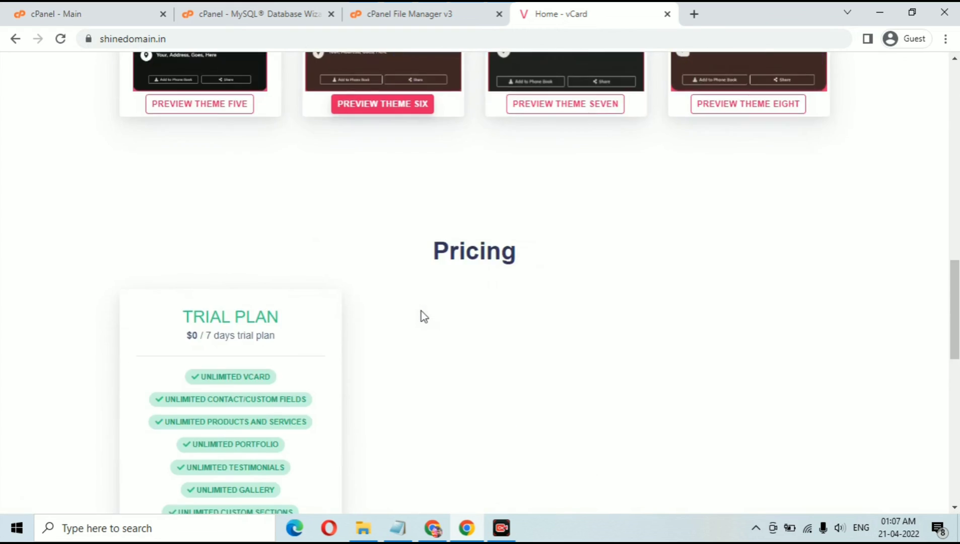
scroll(423, 311, down, 2)
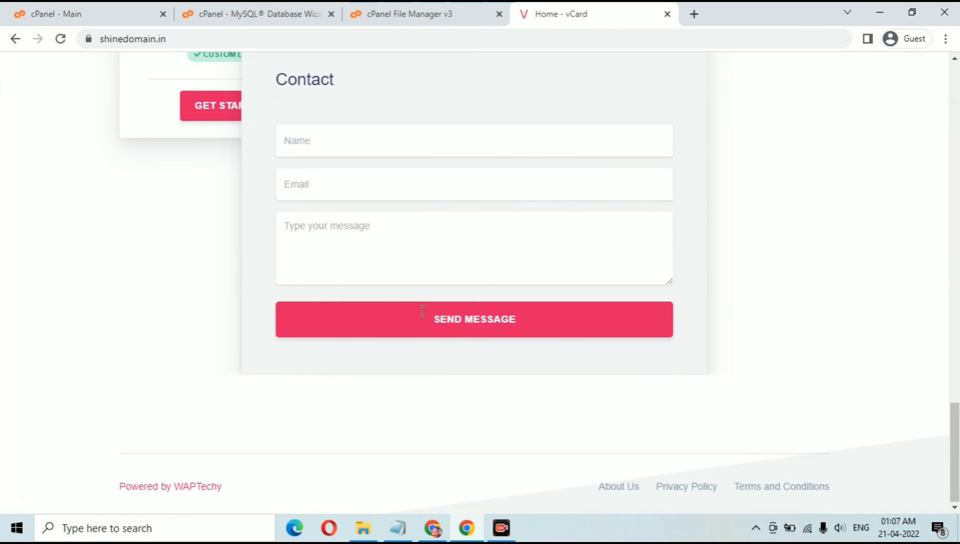
scroll(422, 311, up, 20)
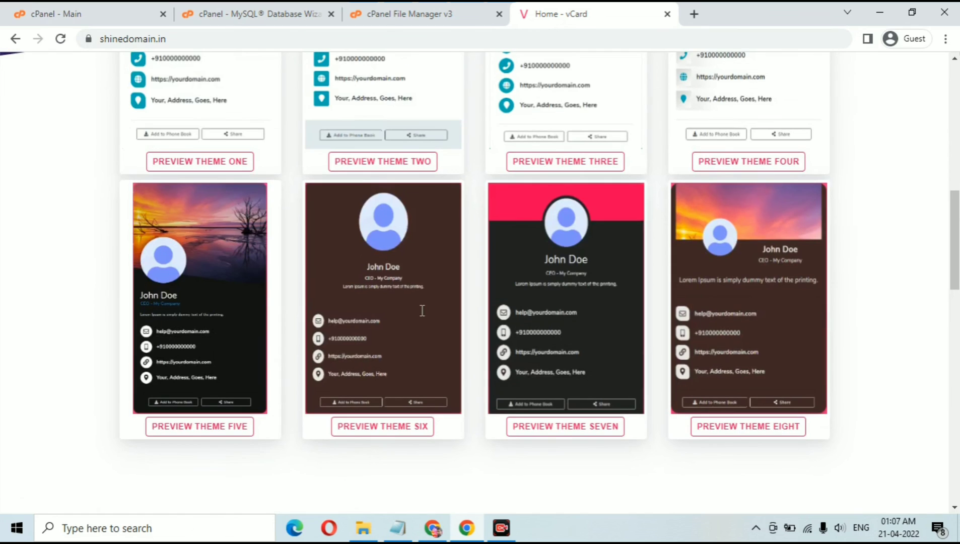